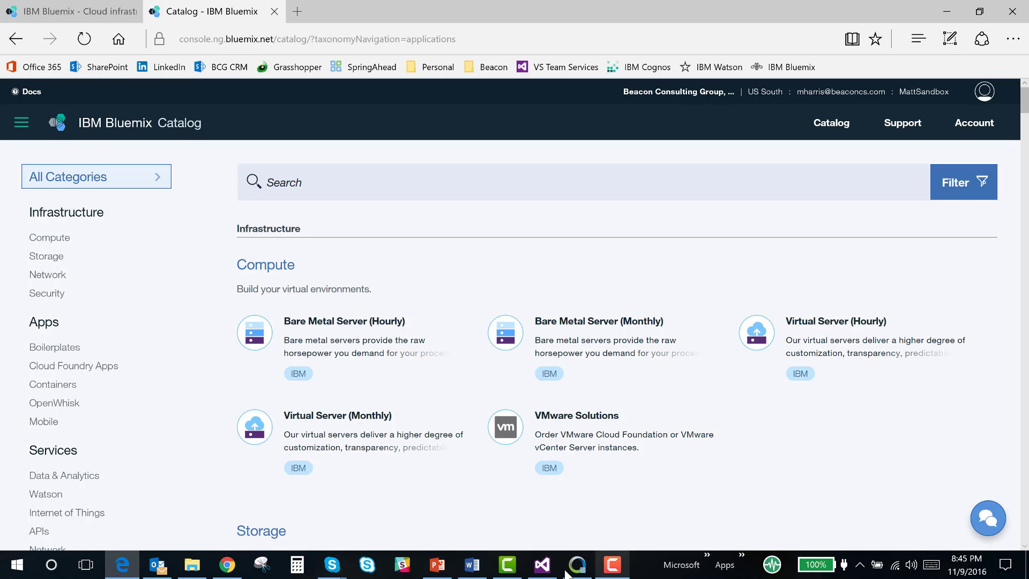
left_click(612, 564)
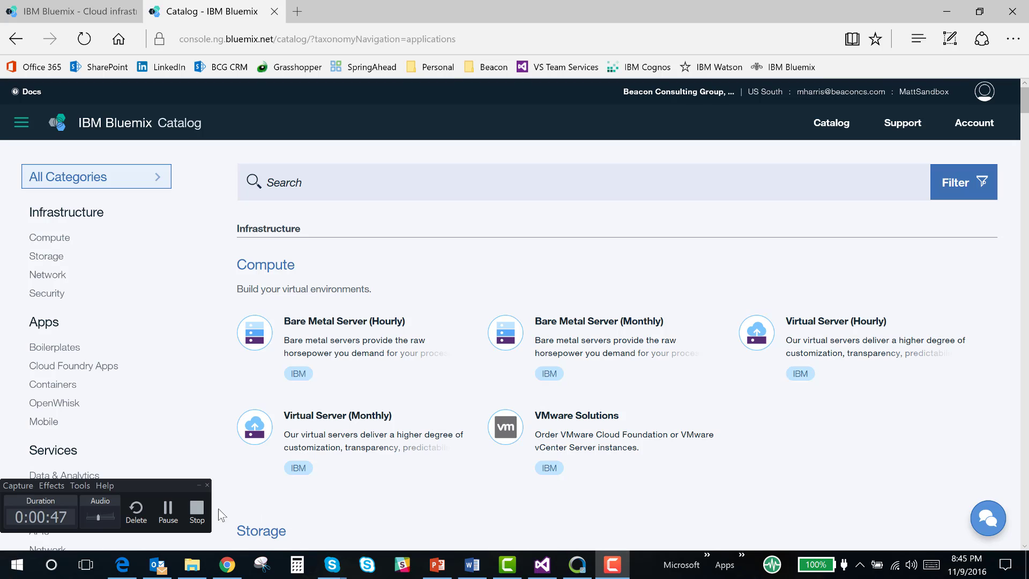
left_click(213, 14)
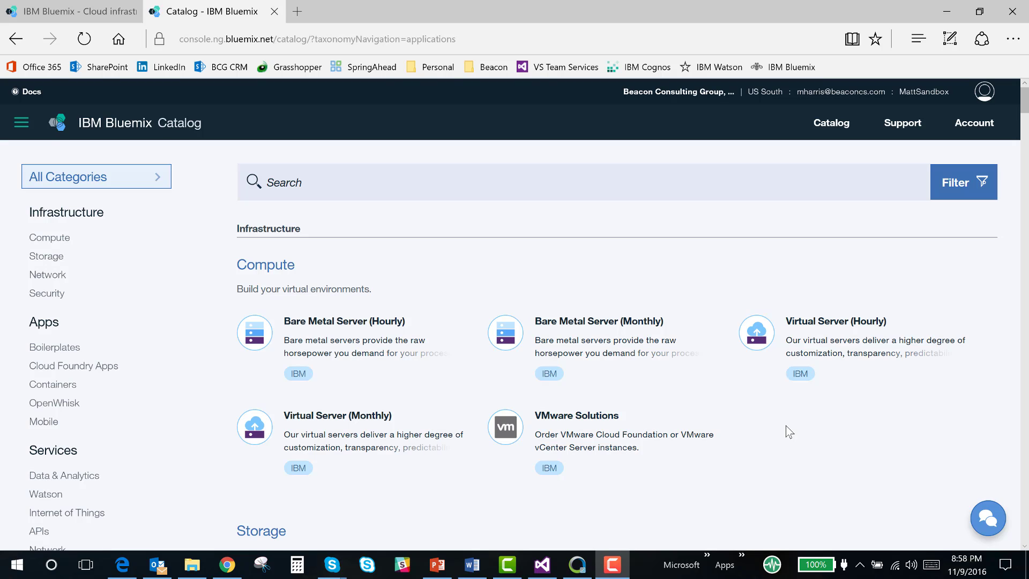
Step: Look through the catalog's Infrastructure offerings, covering the Compute, Storage, Network and Security groups
scroll(789, 431, "down", 10)
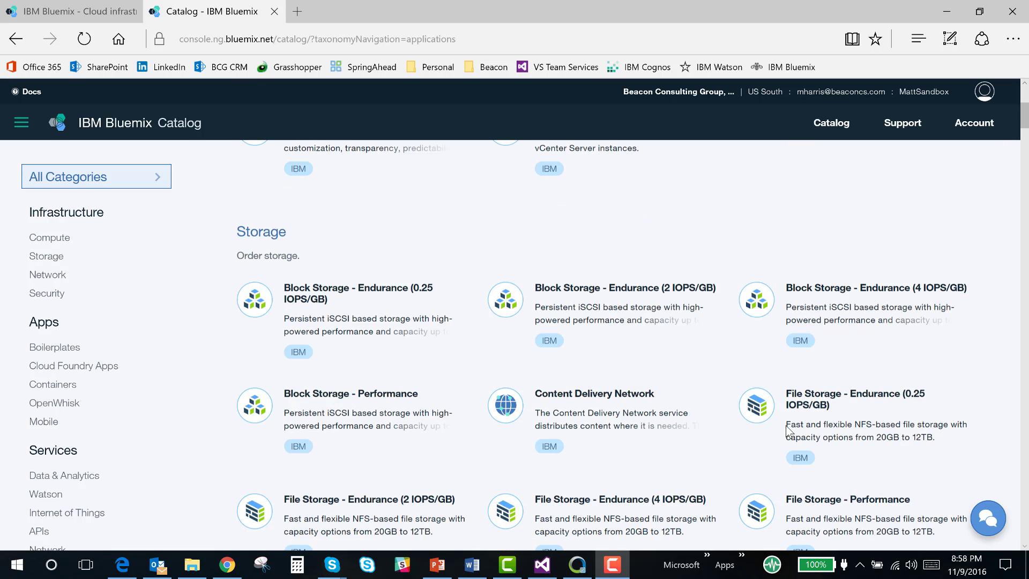
scroll(788, 431, "down", 1)
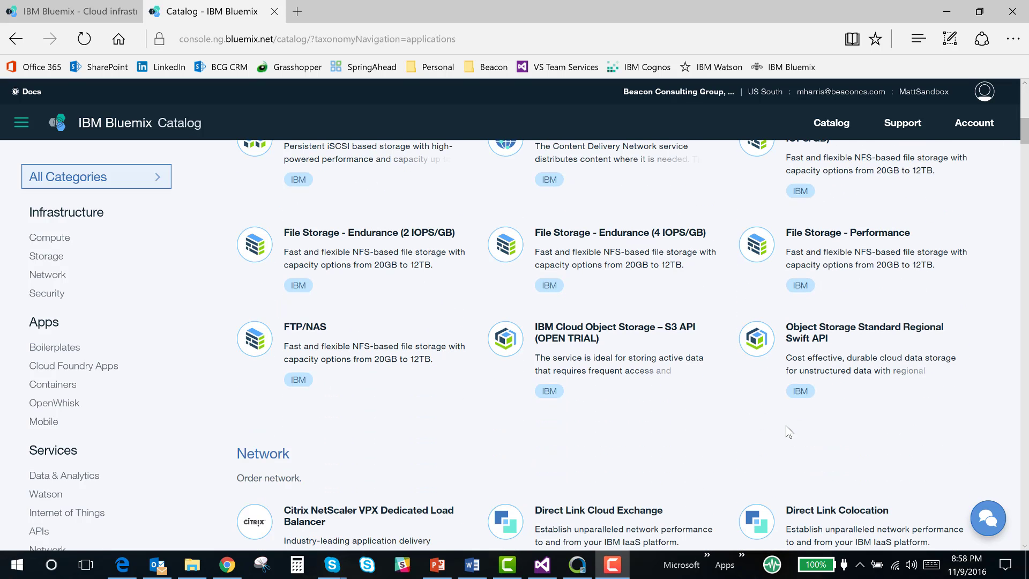
scroll(788, 431, "up", 2)
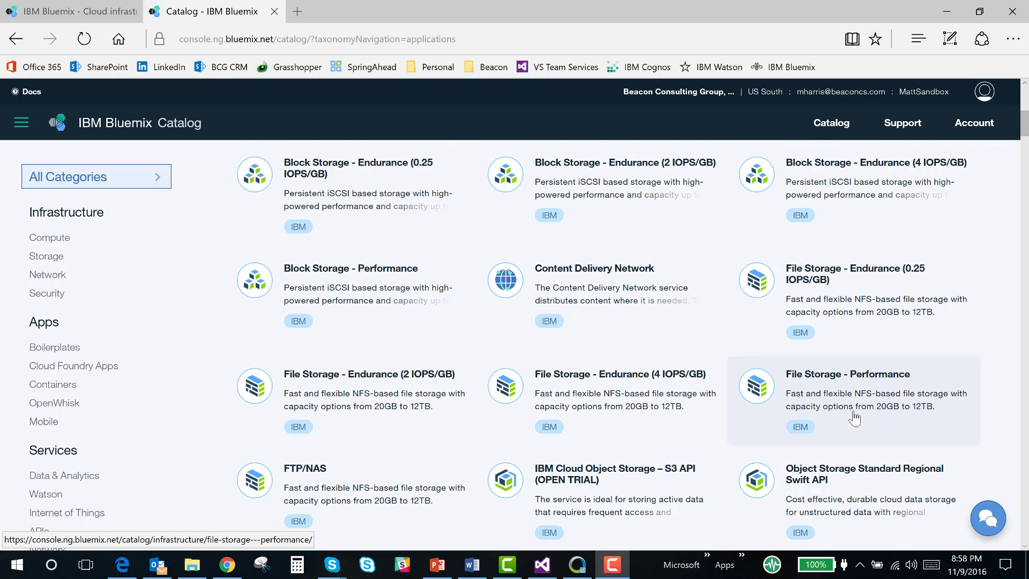
scroll(854, 418, "down", 7)
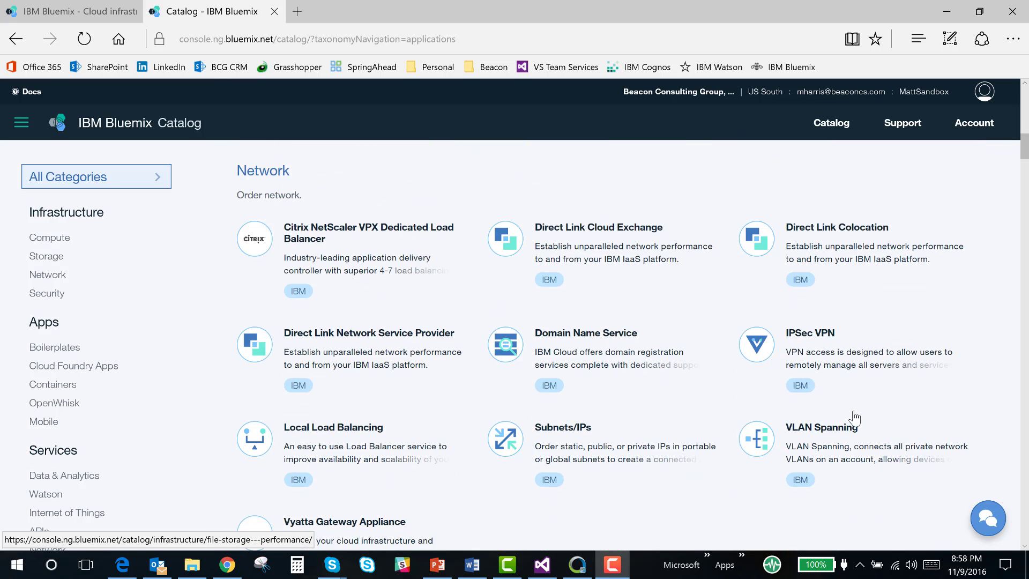
scroll(854, 418, "down", 4)
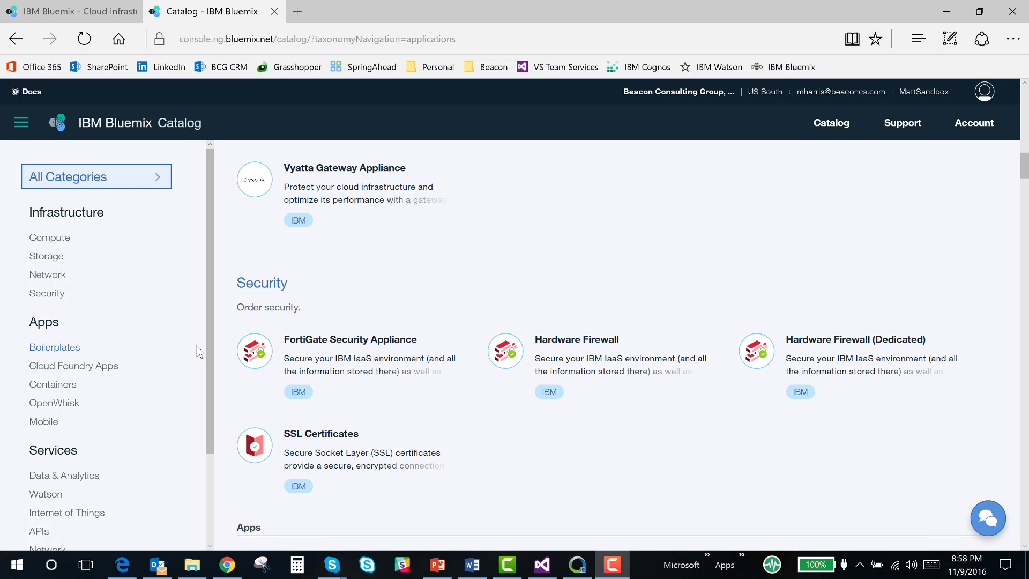
scroll(60, 303, "down", 1)
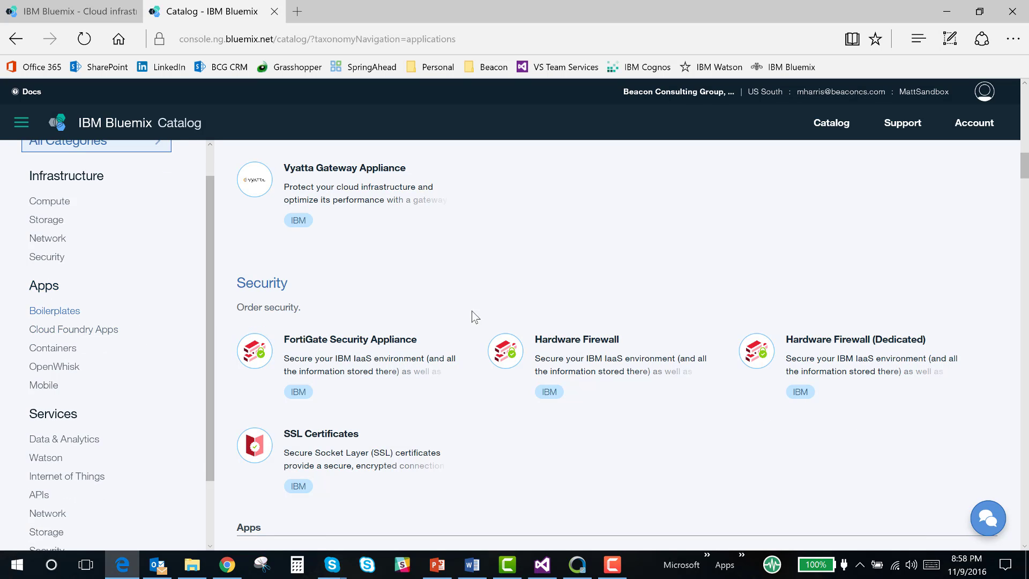
Step: Look through the catalog's Apps offerings, from Boilerplates and Cloud Foundry Apps to Containers, OpenWhisk and Mobile
scroll(682, 322, "down", 5)
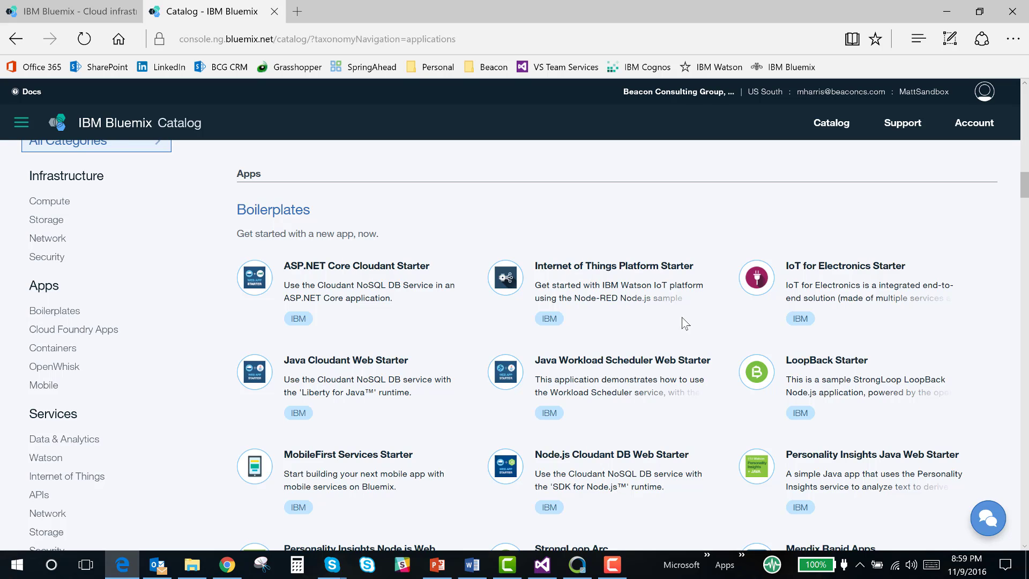
scroll(702, 323, "down", 5)
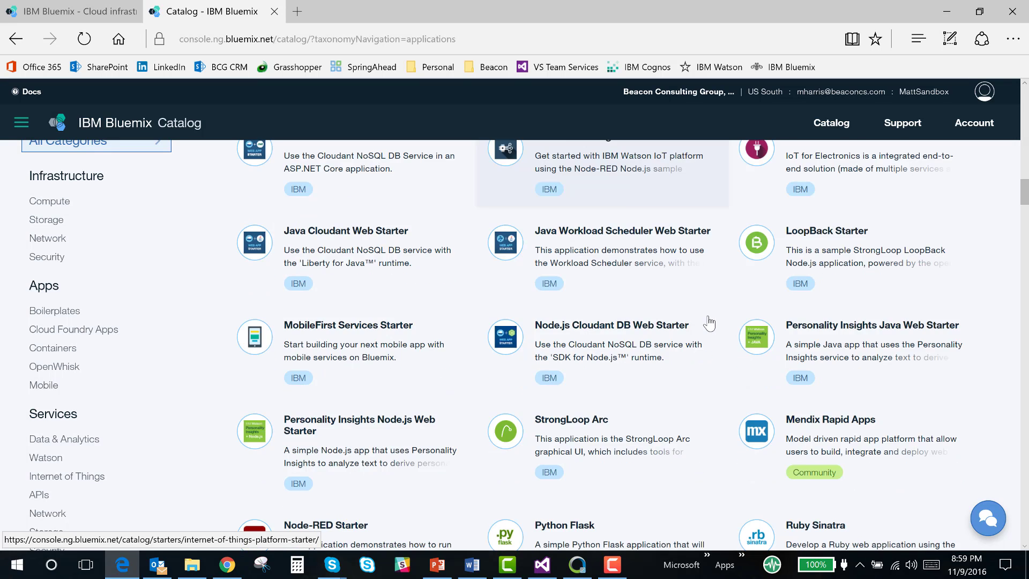
scroll(709, 323, "down", 7)
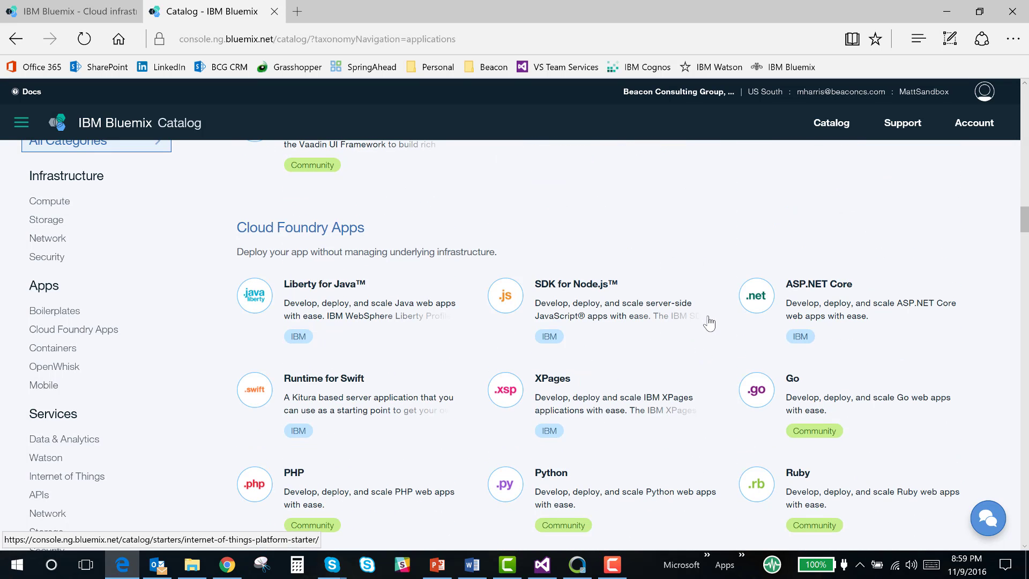
scroll(709, 323, "down", 7)
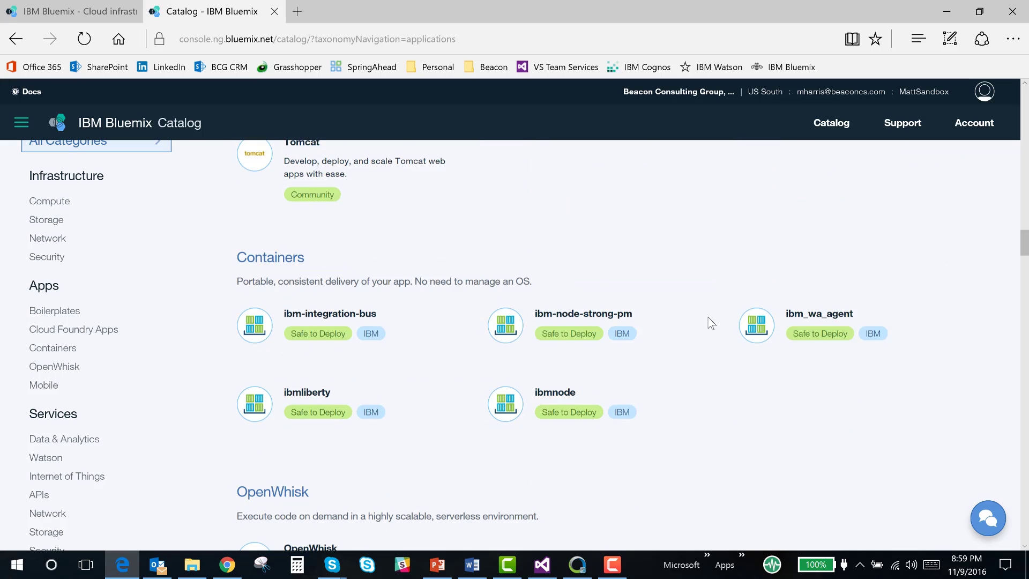
scroll(709, 323, "down", 5)
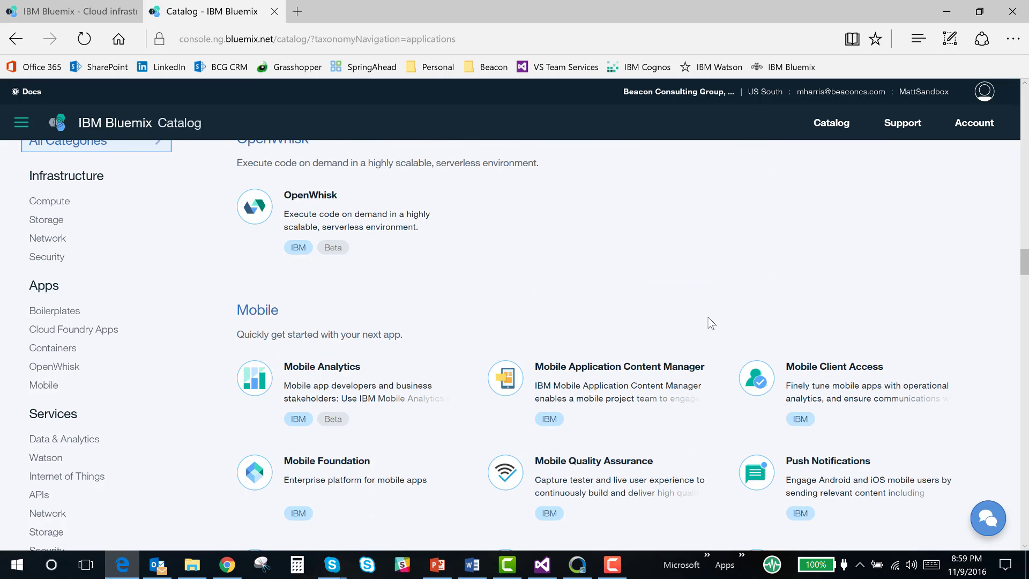
scroll(709, 323, "down", 3)
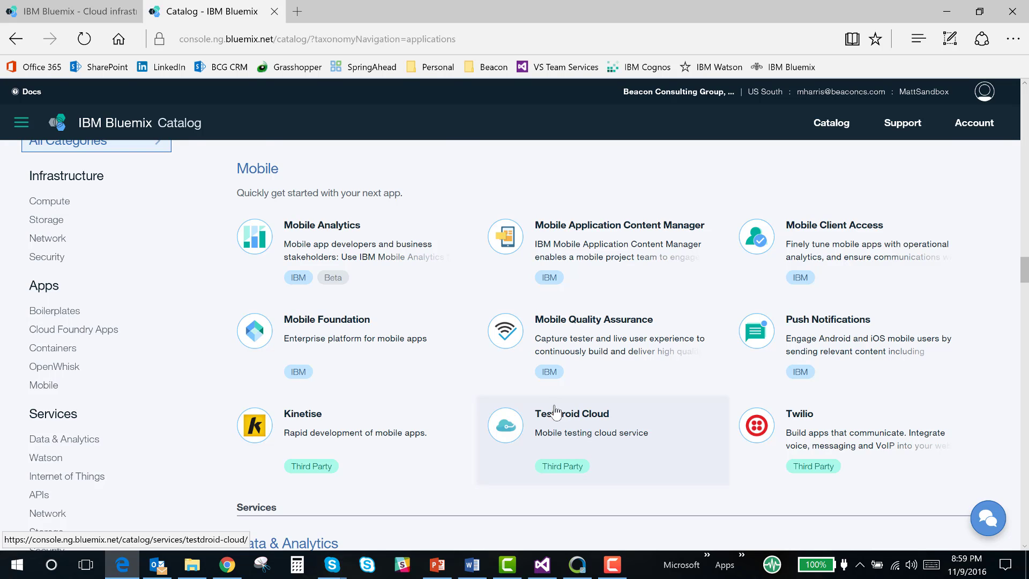
Step: Open the dashDB service page from the Data & Analytics group of the catalog's Services
scroll(555, 412, "down", 1)
scroll(586, 415, "down", 2)
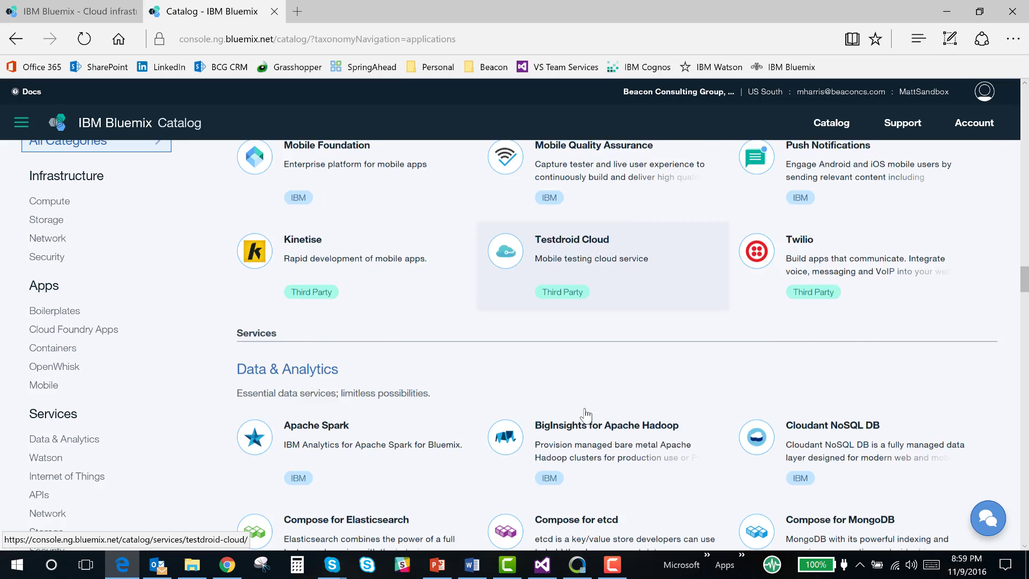
scroll(585, 415, "down", 2)
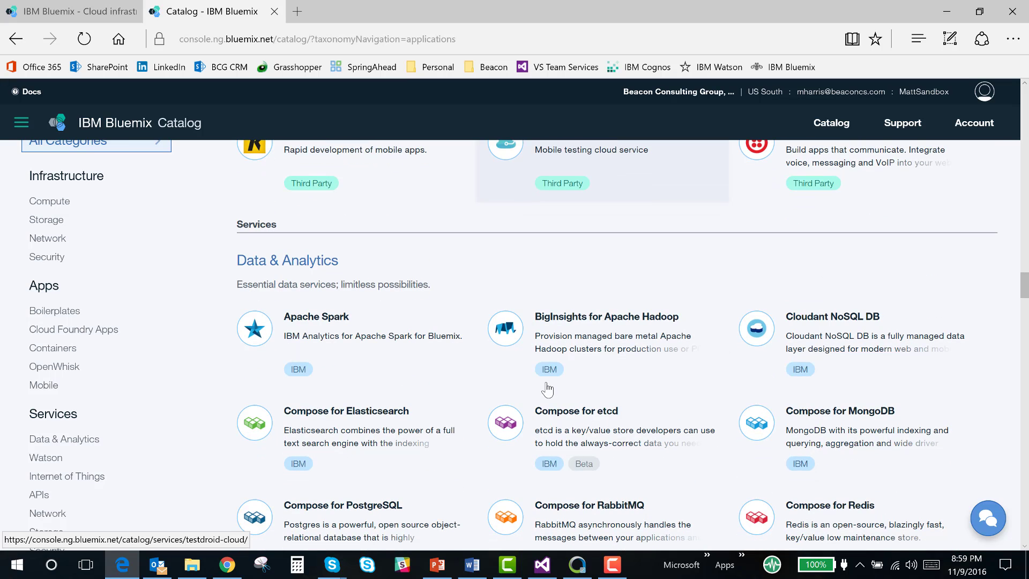
scroll(547, 391, "down", 1)
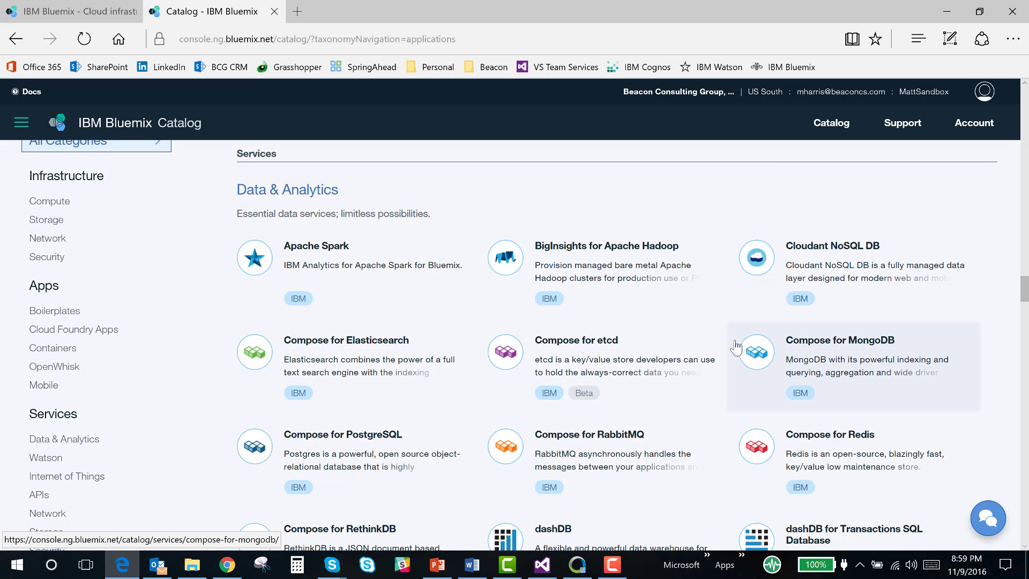
scroll(727, 353, "down", 2)
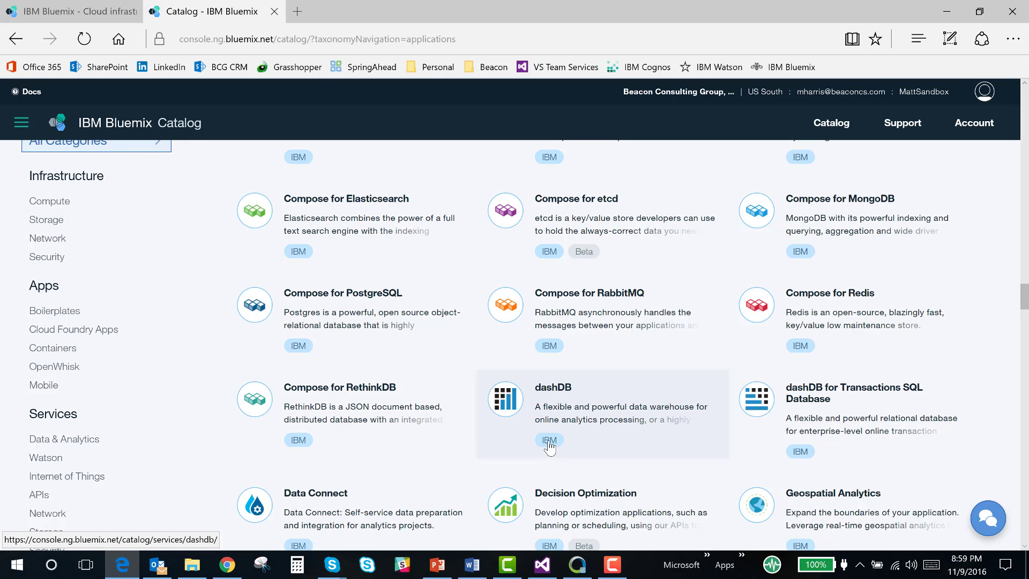
left_click(549, 446)
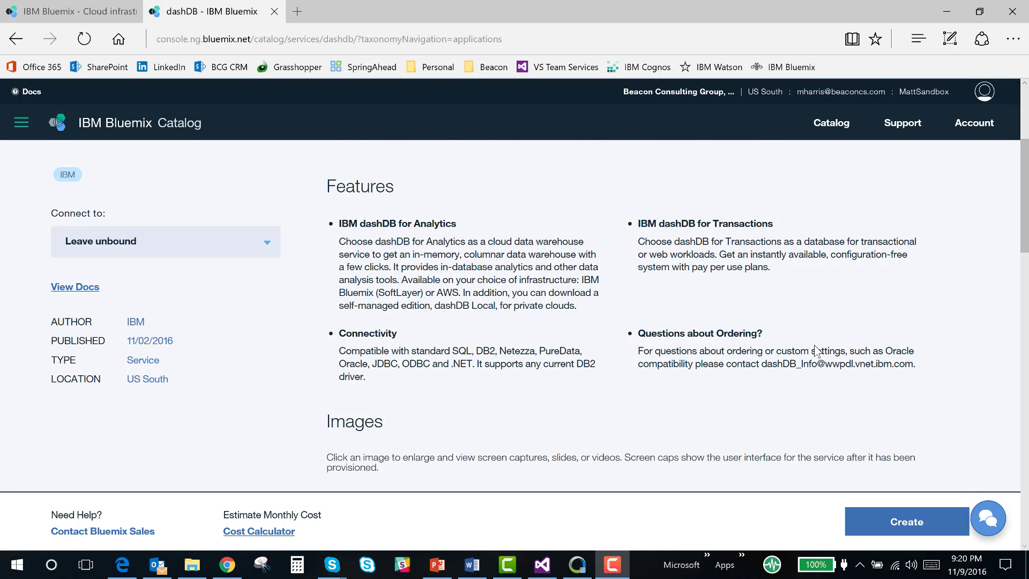
Step: Review the dashDB features and pricing plans, and expand the Enterprise 64.1 plan's details
scroll(813, 358, "down", 8)
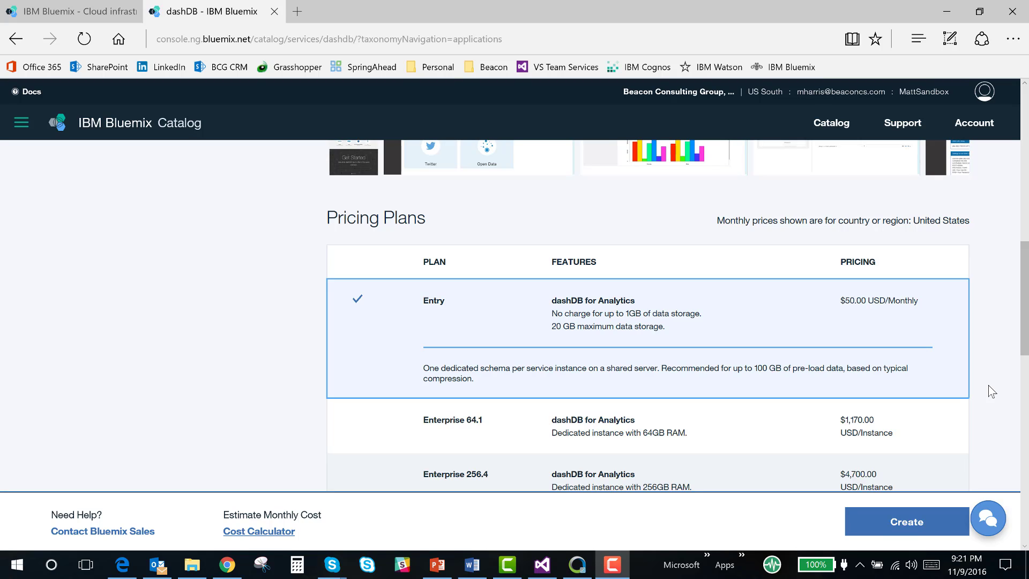
scroll(992, 392, "down", 2)
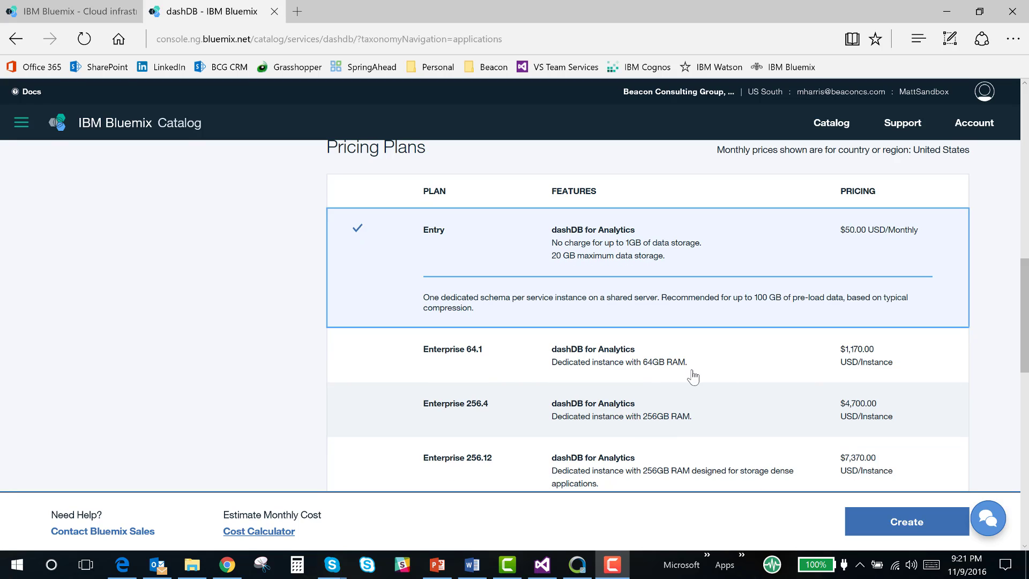
left_click(647, 369)
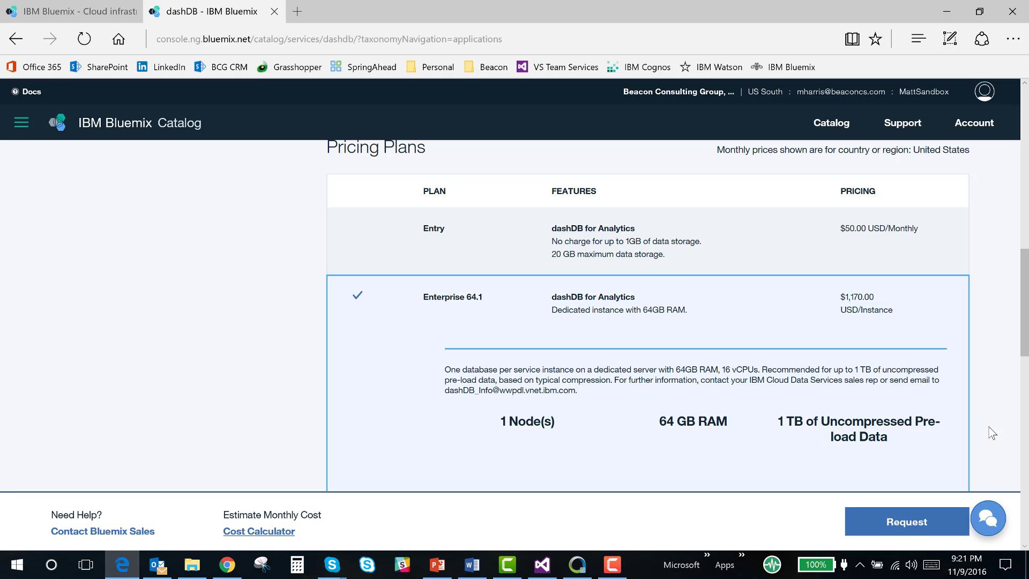
Step: Expand the Enterprise 256.4 plan and examine its price, RAM and data capacity
scroll(720, 270, "down", 5)
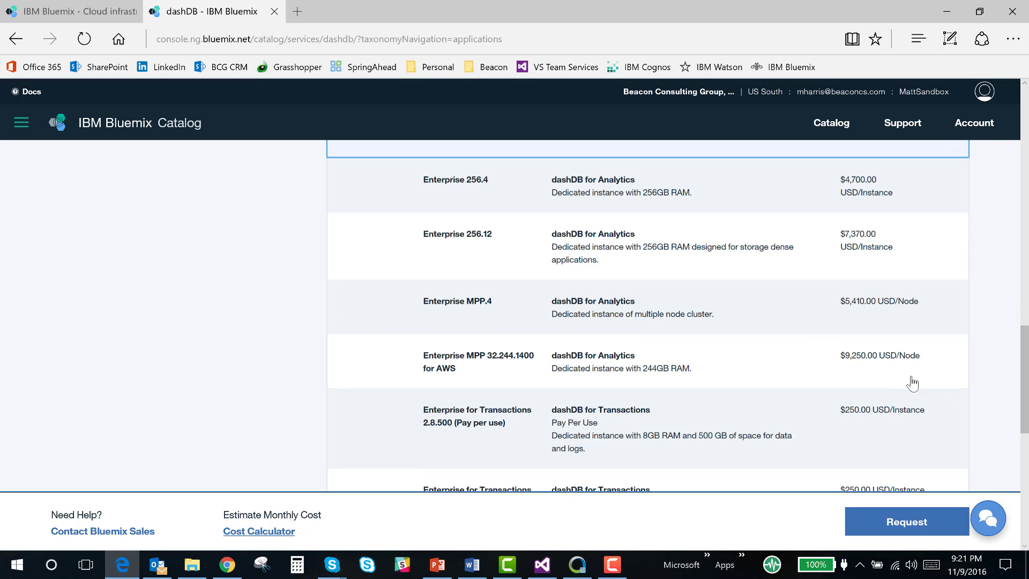
left_click(706, 253)
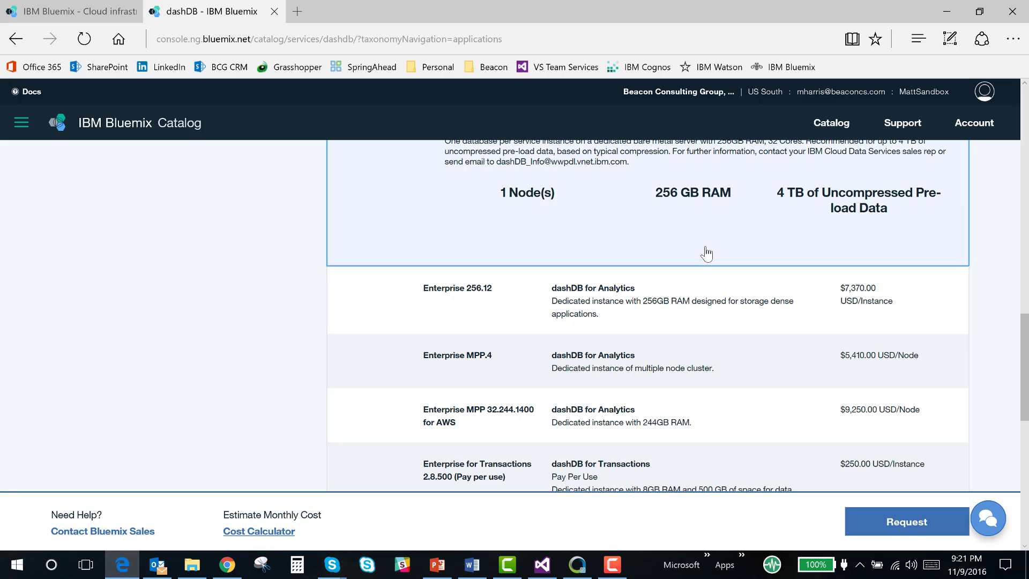
scroll(705, 248, "up", 1)
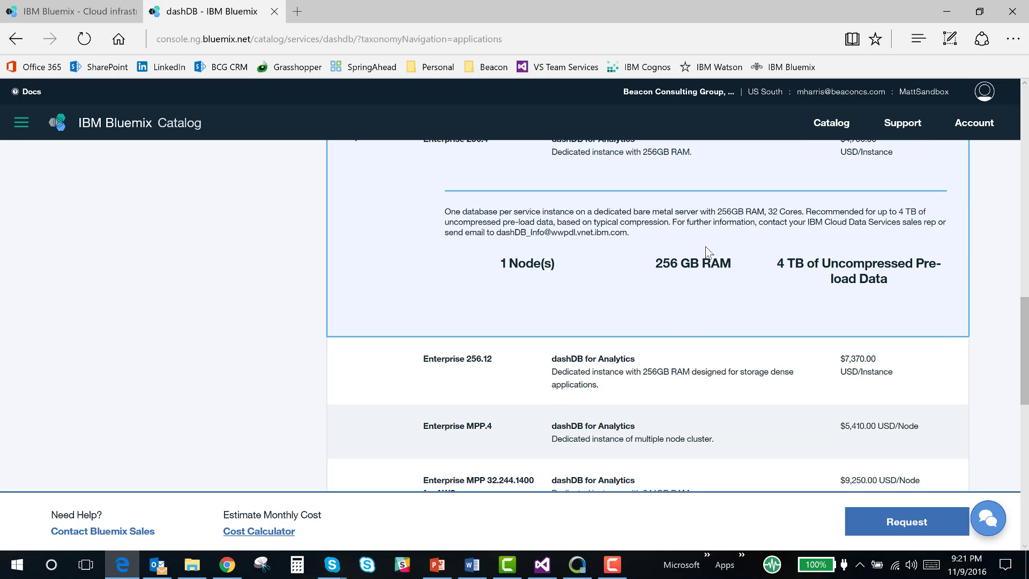
scroll(706, 249, "up", 2)
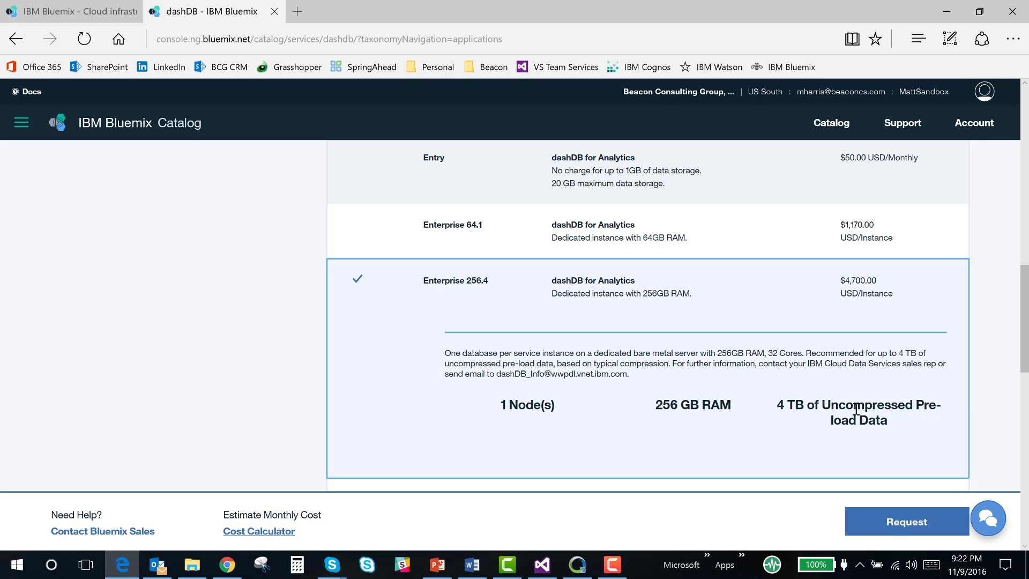
scroll(937, 353, "down", 1)
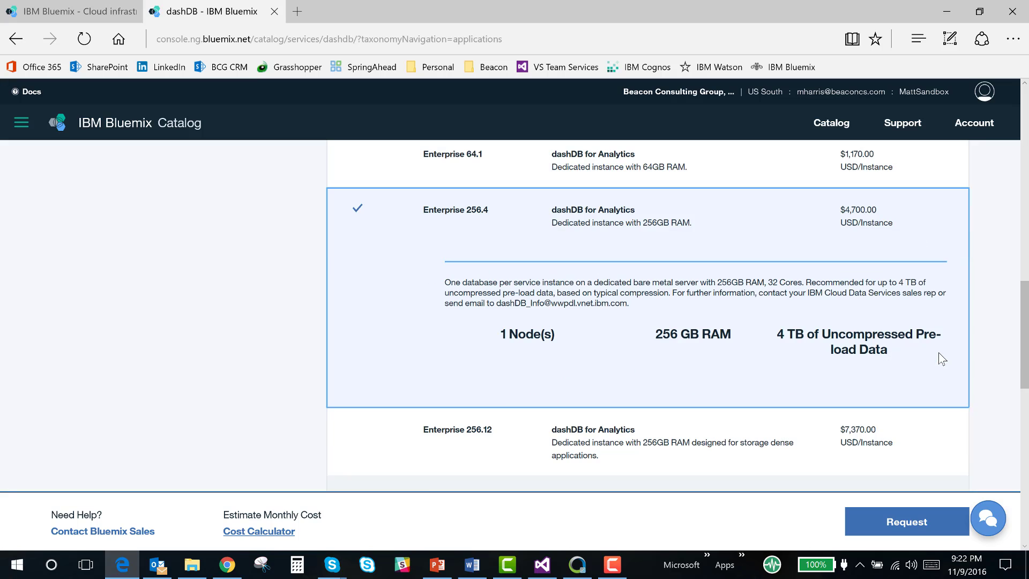
Step: Expand the Enterprise 256.12, Enterprise MPP.4 and Enterprise MPP 32.244.1400 for AWS plans in turn to review their details
scroll(938, 356, "down", 1)
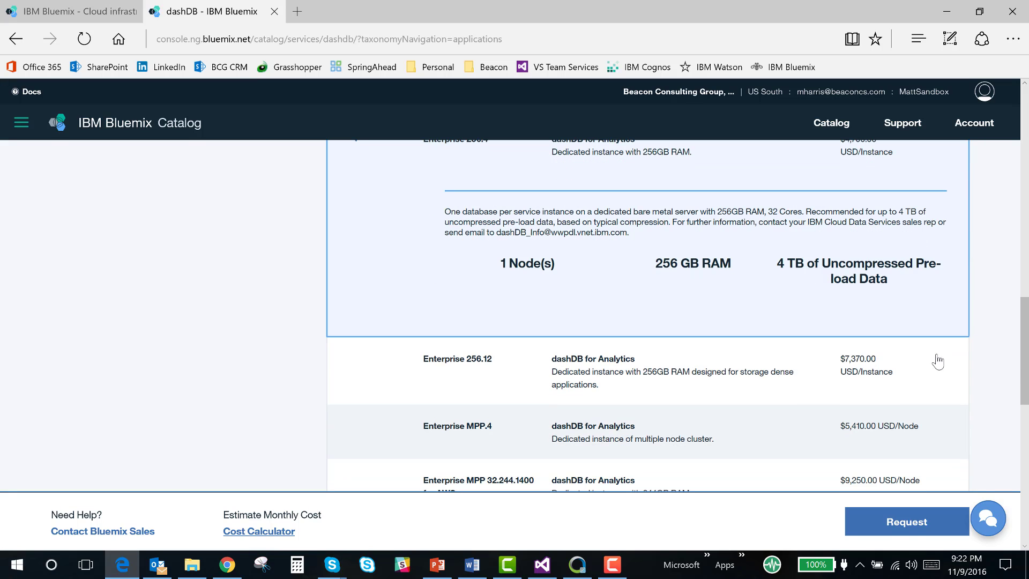
left_click(708, 375)
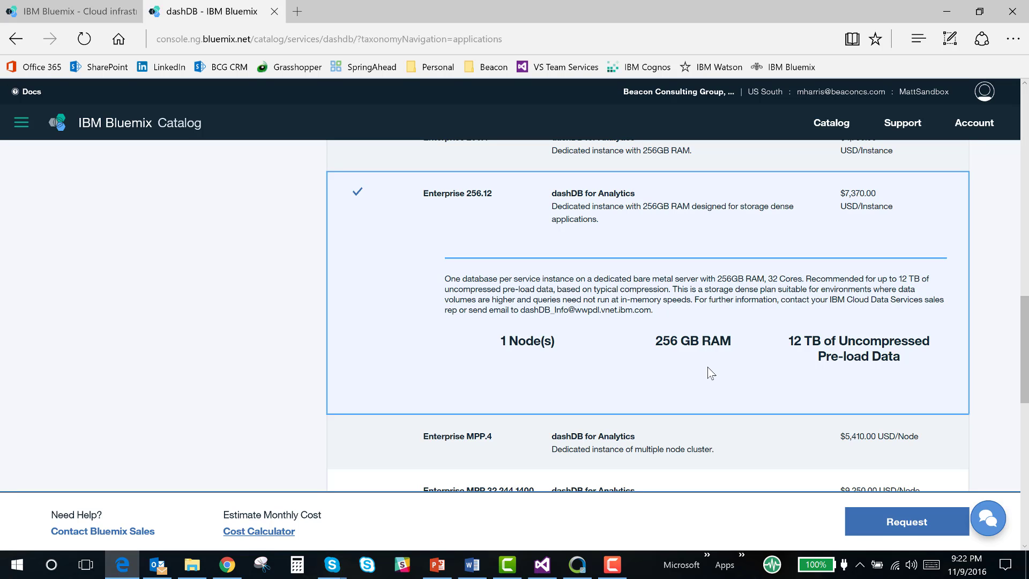
scroll(710, 374, "down", 3)
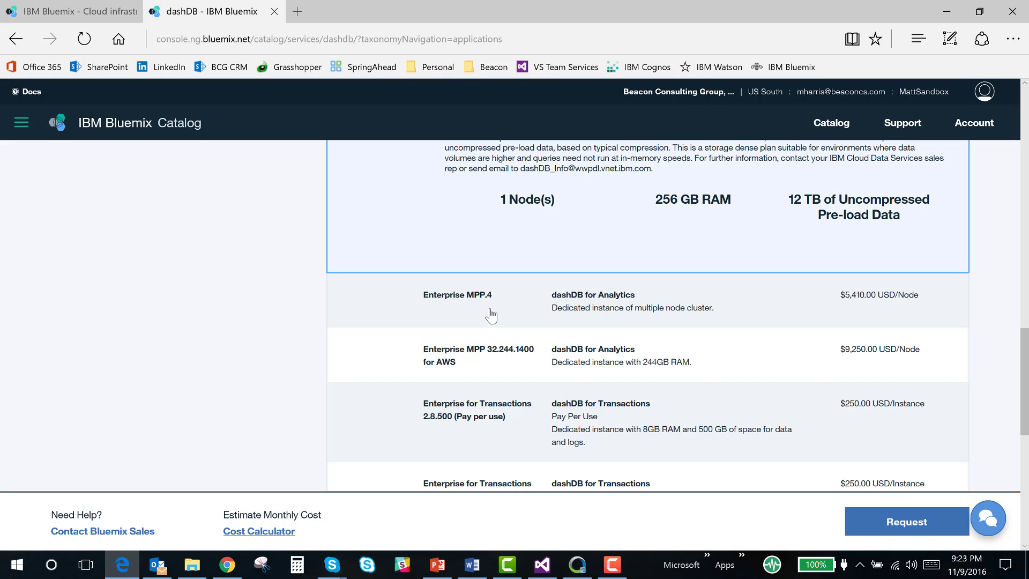
left_click(600, 300)
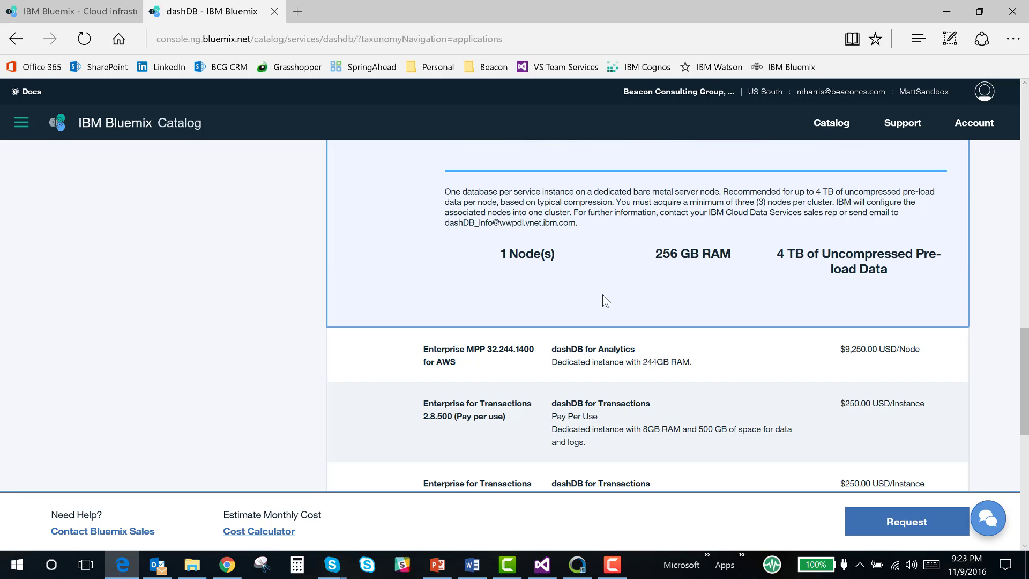
left_click(614, 367)
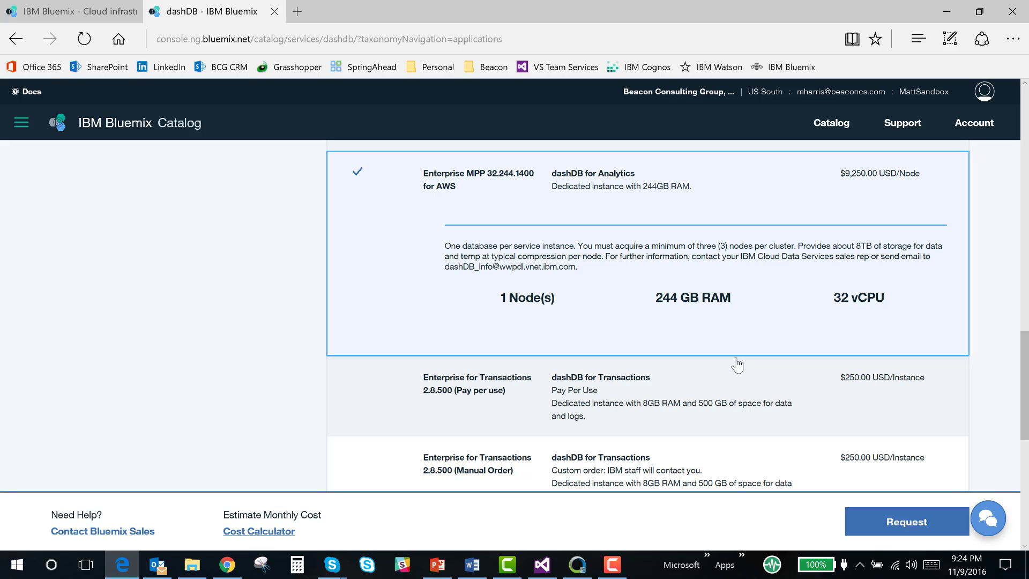
left_click(607, 568)
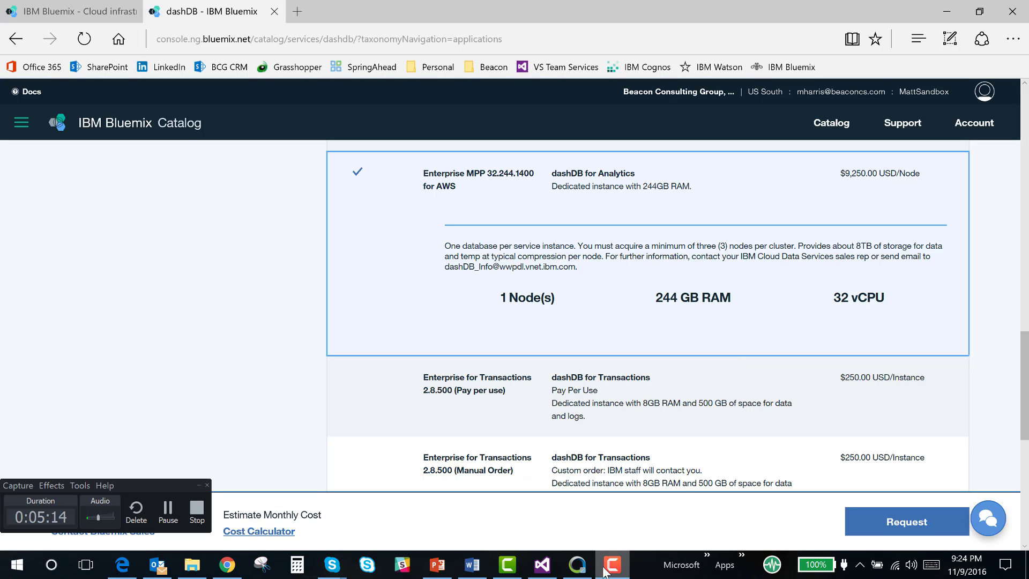
left_click(196, 510)
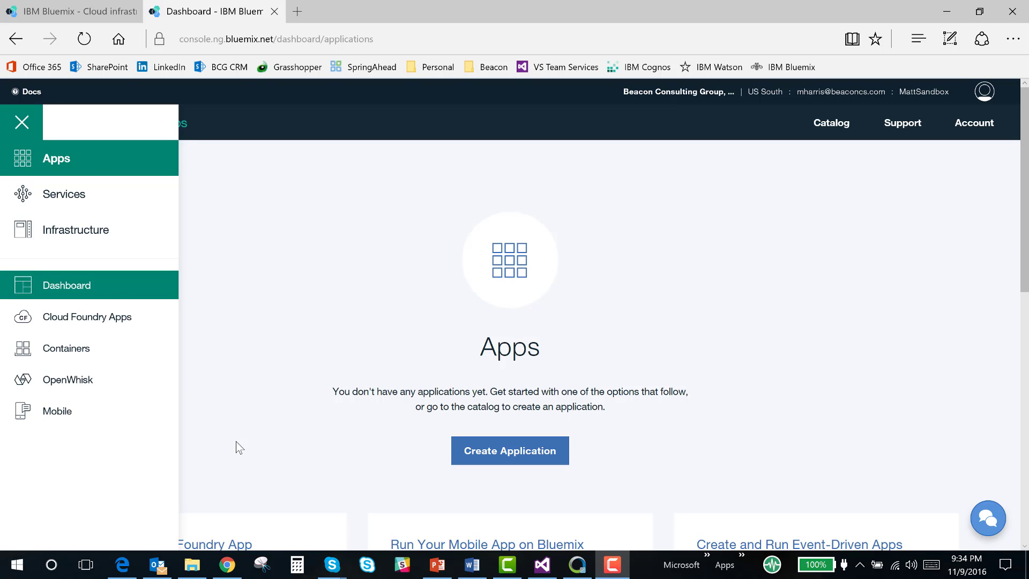
Step: Close the navigation menu and look over the getting-started options on the Apps dashboard
left_click(850, 241)
scroll(852, 261, "down", 3)
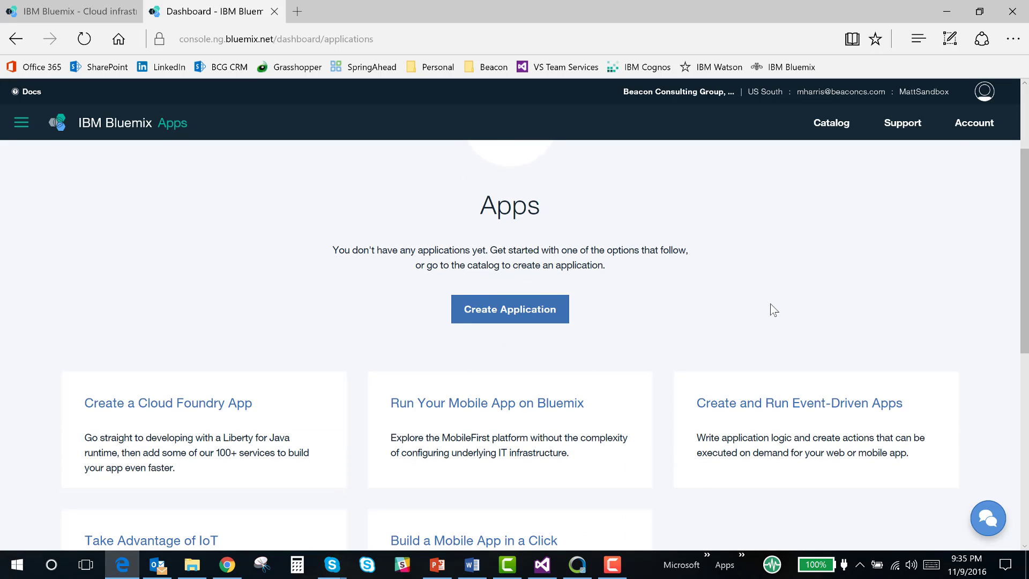
Step: Look through the Apps dashboard down to its services list and open the console of the Entry-plan dashDB service
scroll(770, 303, "down", 3)
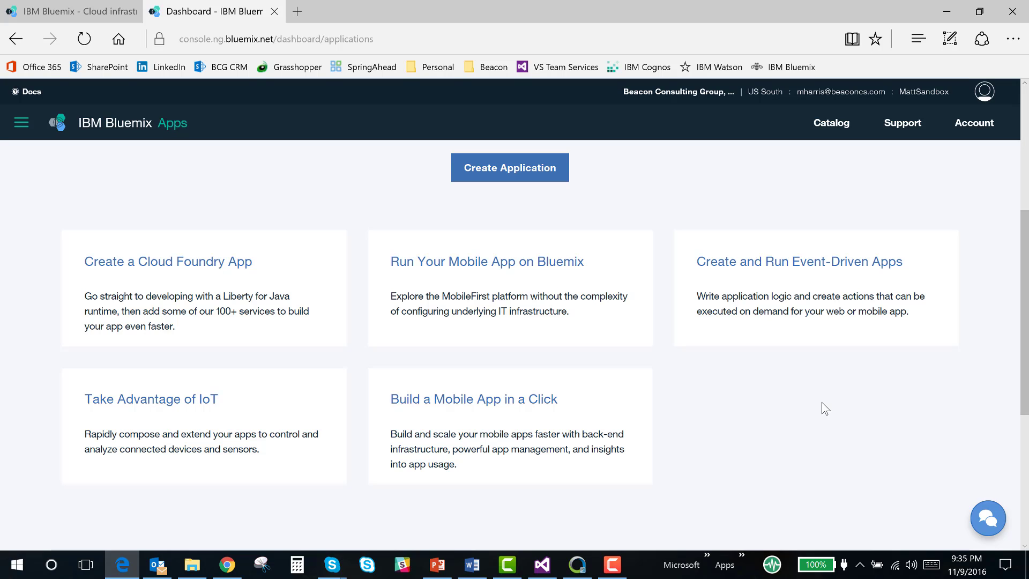
scroll(821, 403, "down", 6)
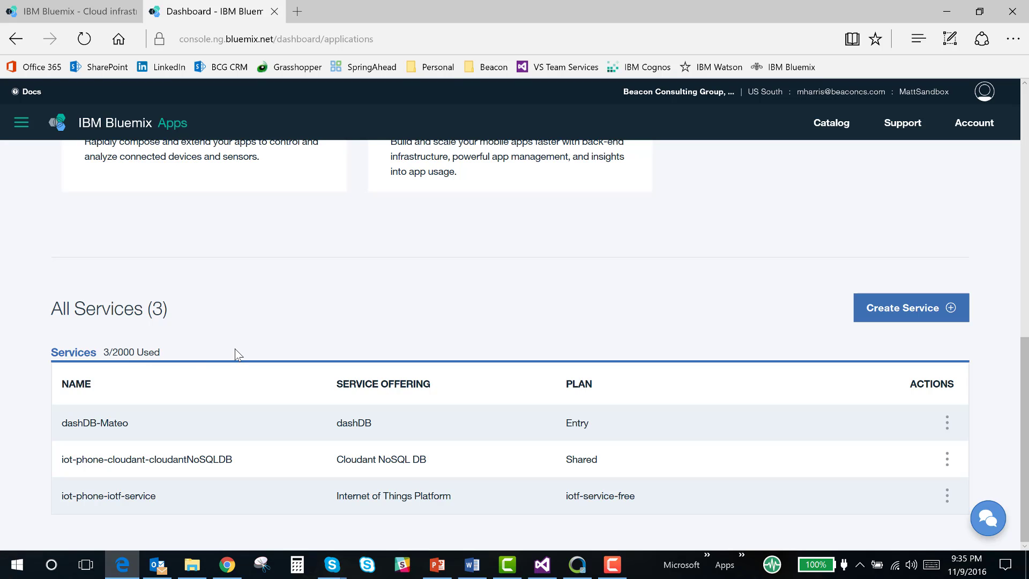
left_click(356, 428)
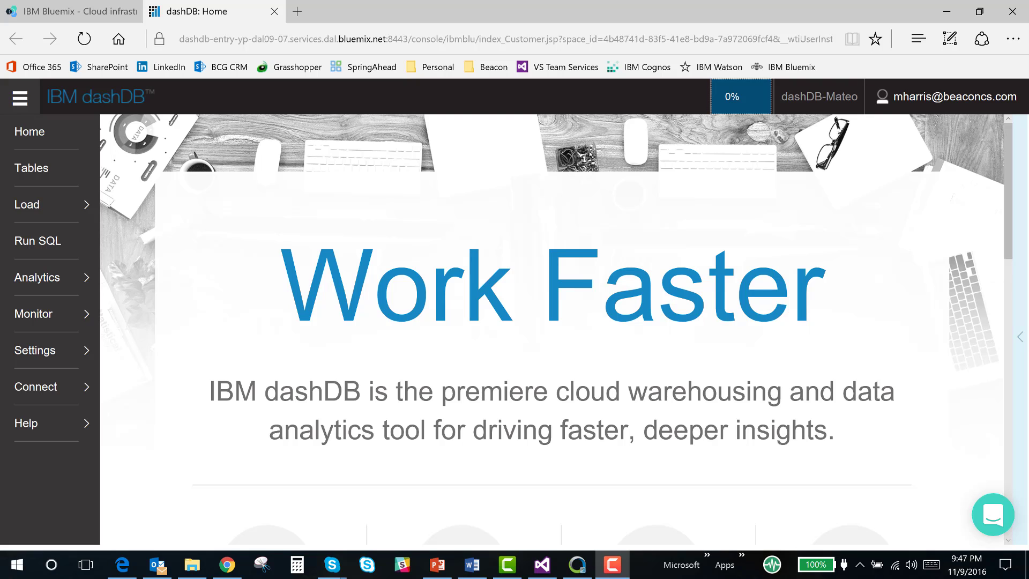
left_click(738, 95)
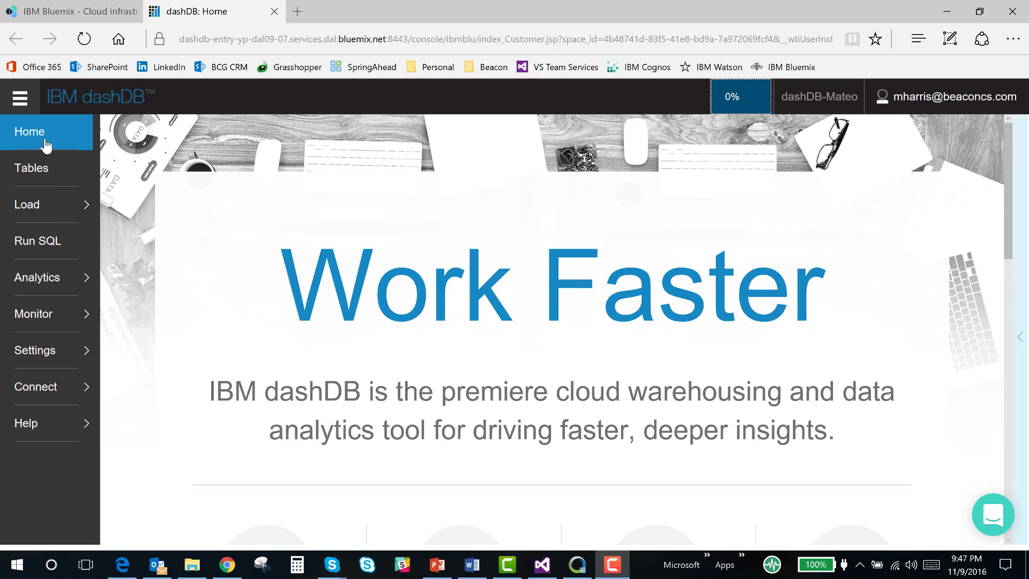
Step: Open the dashDB table management page and display the PRODUCT table from the GOSALES schema
left_click(44, 175)
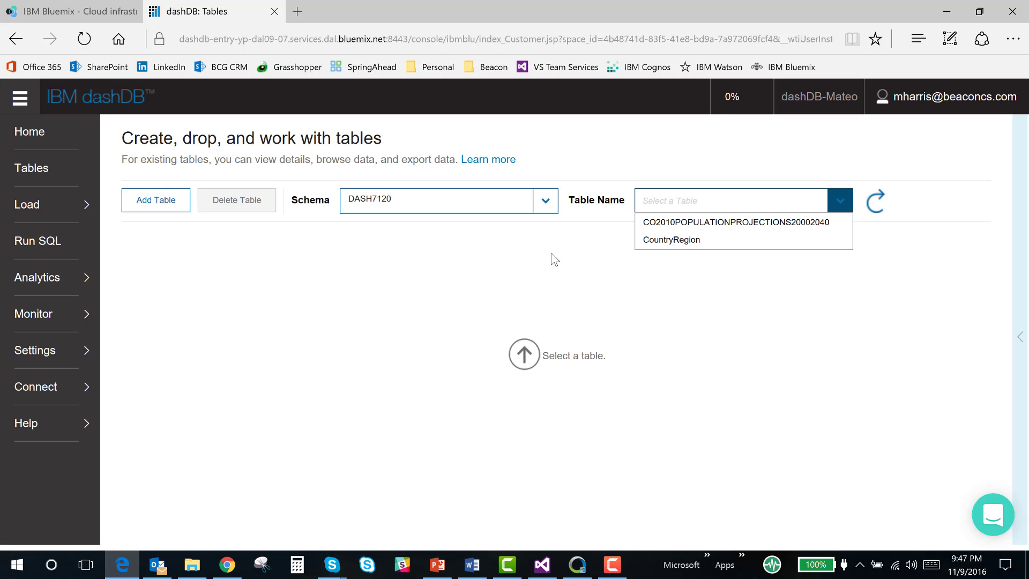
left_click(403, 198)
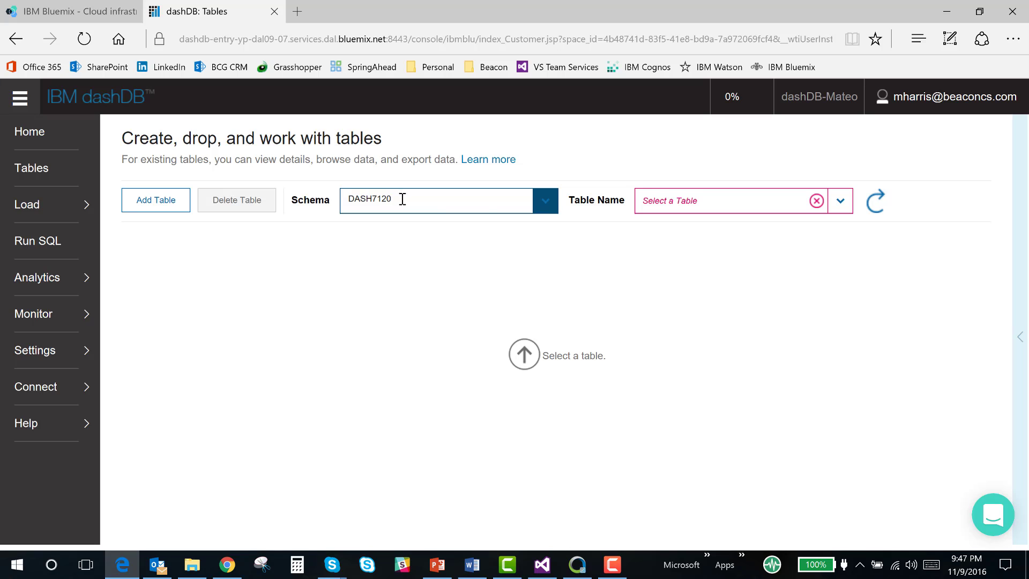
left_click(546, 201)
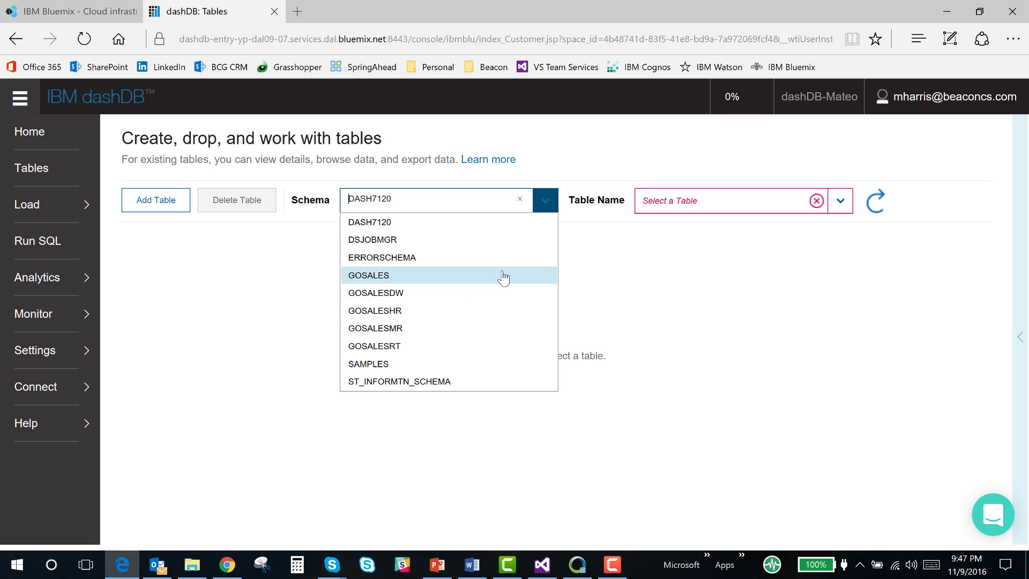
left_click(407, 275)
left_click(839, 201)
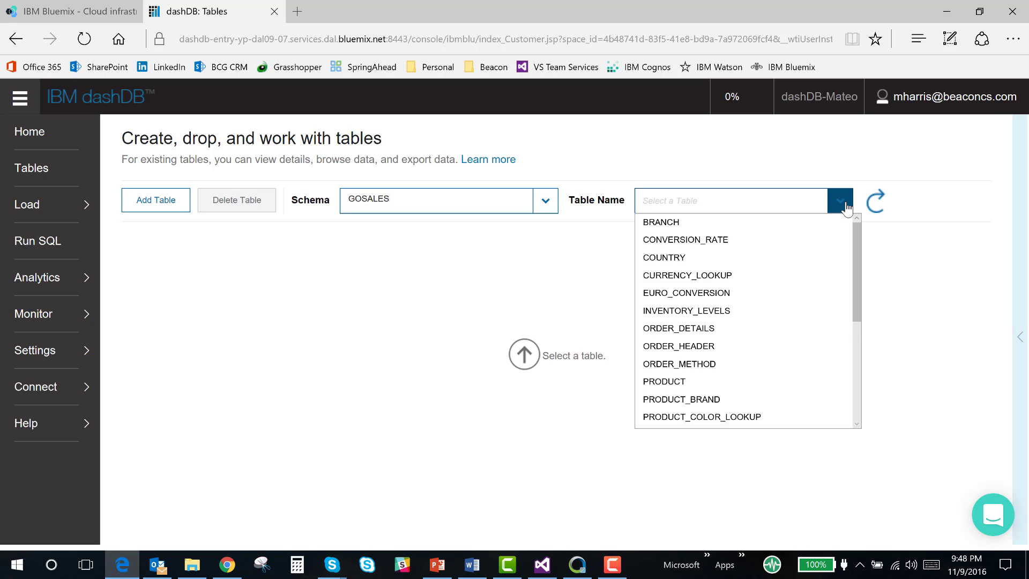
left_click(694, 383)
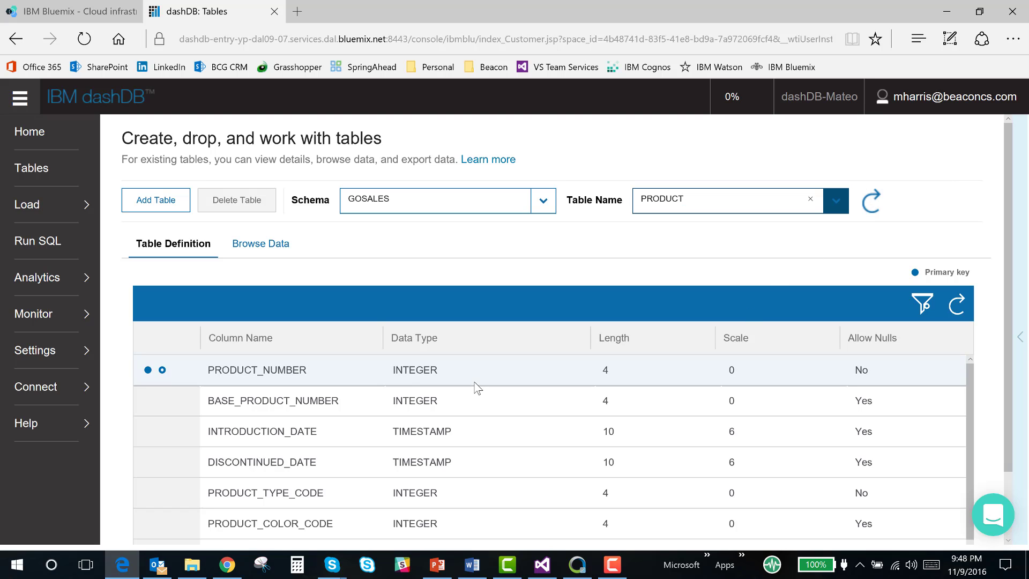
Step: Review the PRODUCT table's column definitions and browse its data rows
scroll(477, 387, "down", 1)
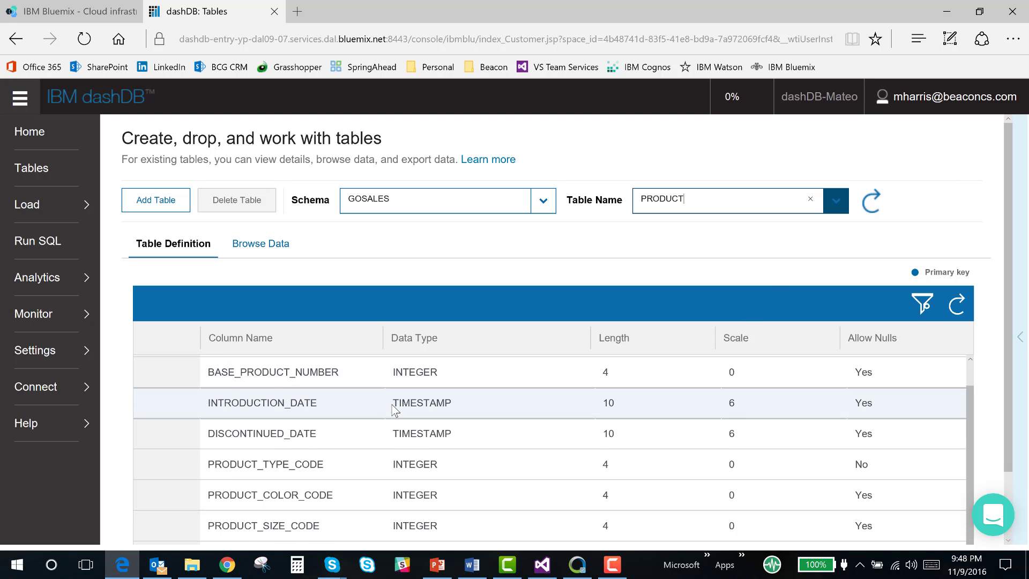
scroll(396, 399, "up", 1)
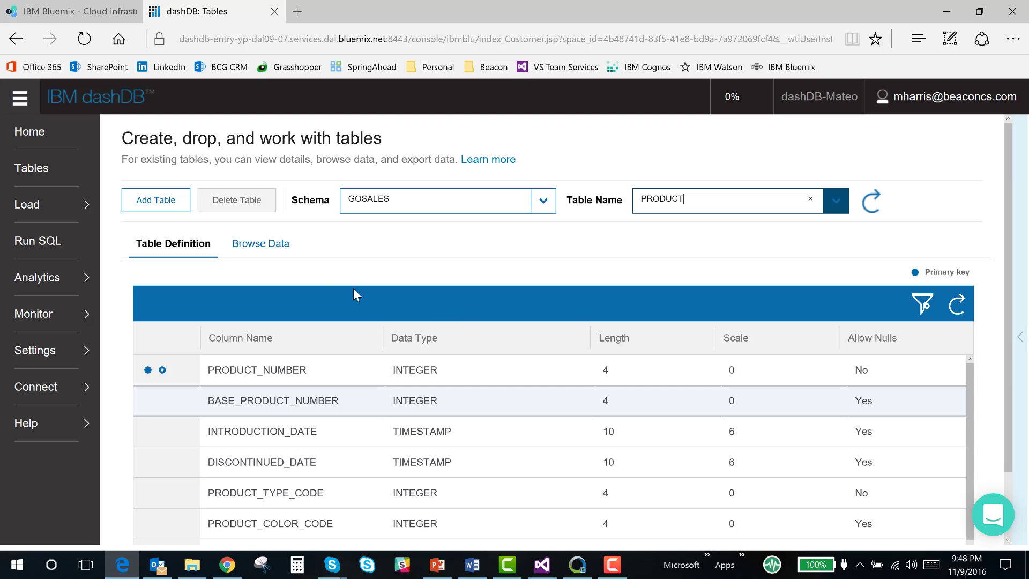
left_click(266, 250)
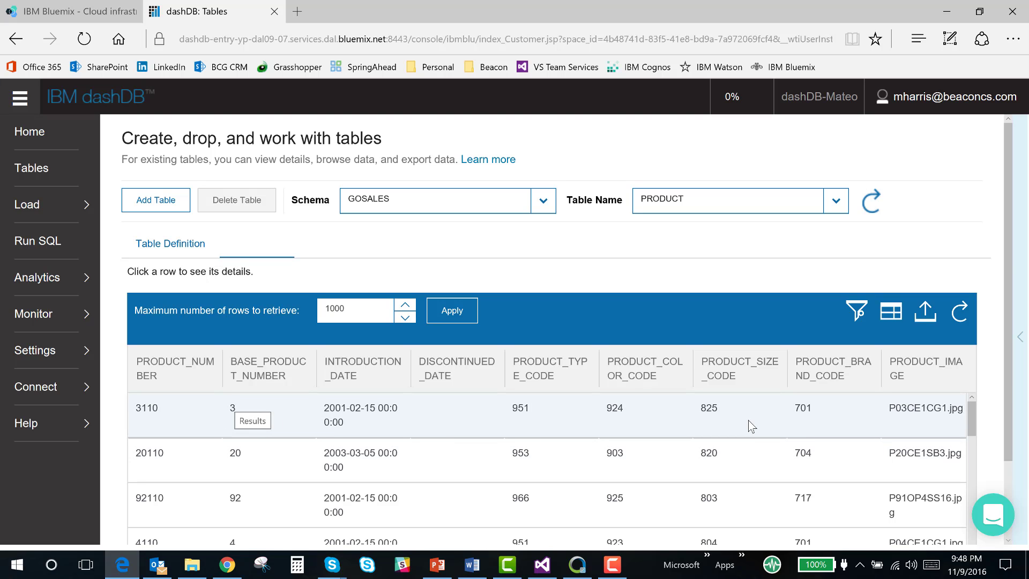
scroll(768, 434, "down", 1)
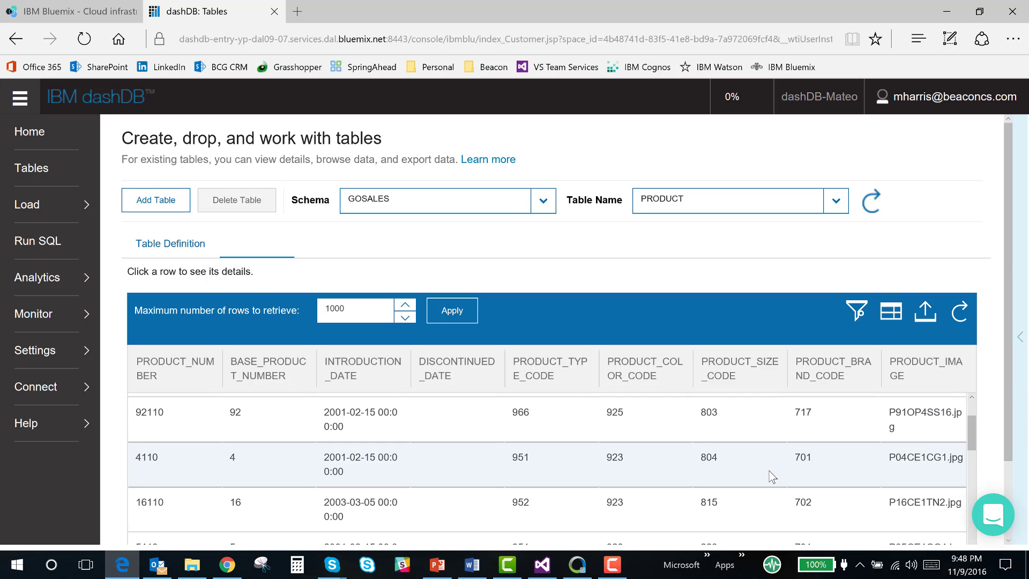
scroll(769, 475, "up", 2)
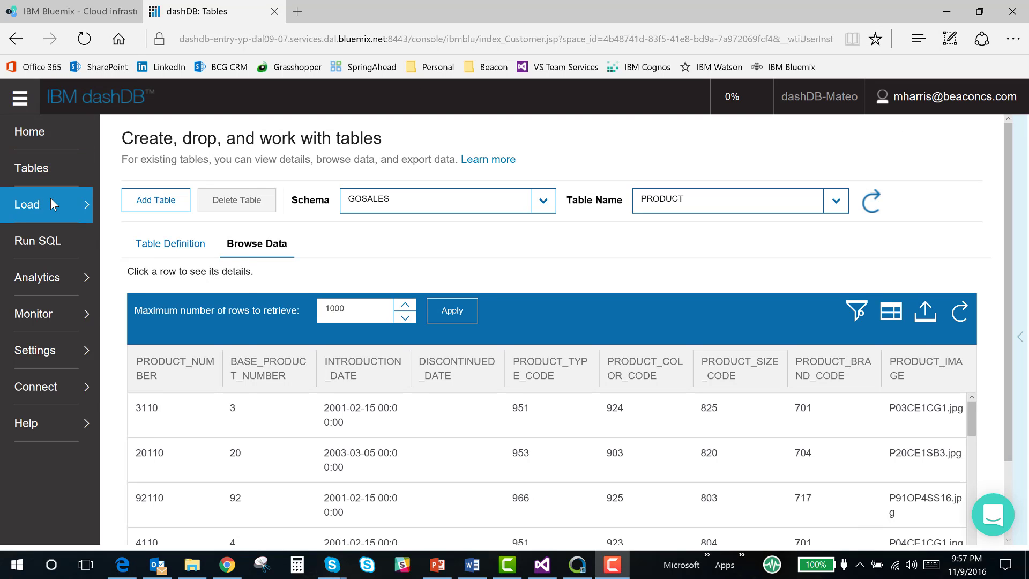
Step: Open the Load hub and look over the Desktop, Cloud, Geospatial, Twitter and Open Data load options
left_click(50, 201)
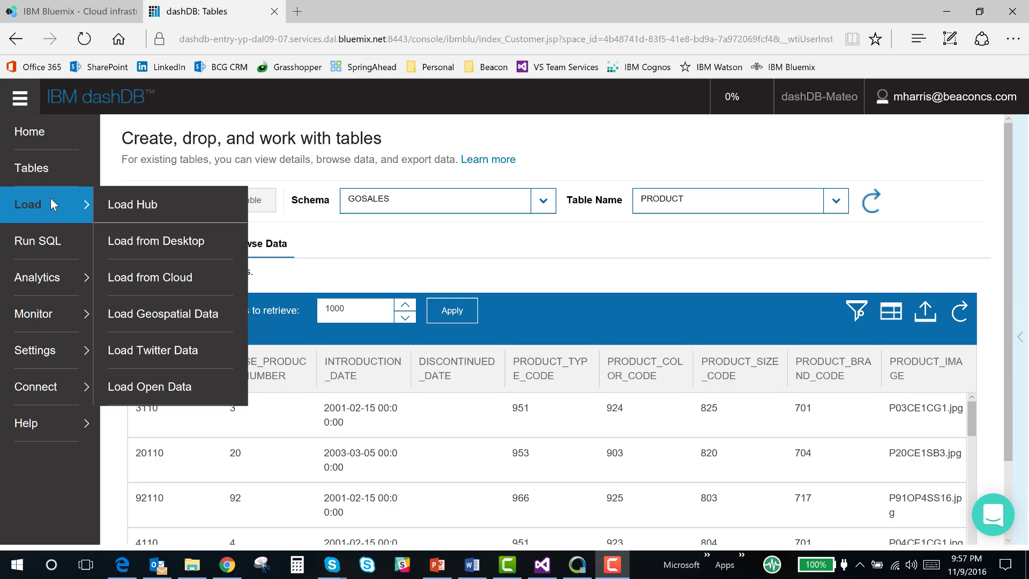
left_click(121, 207)
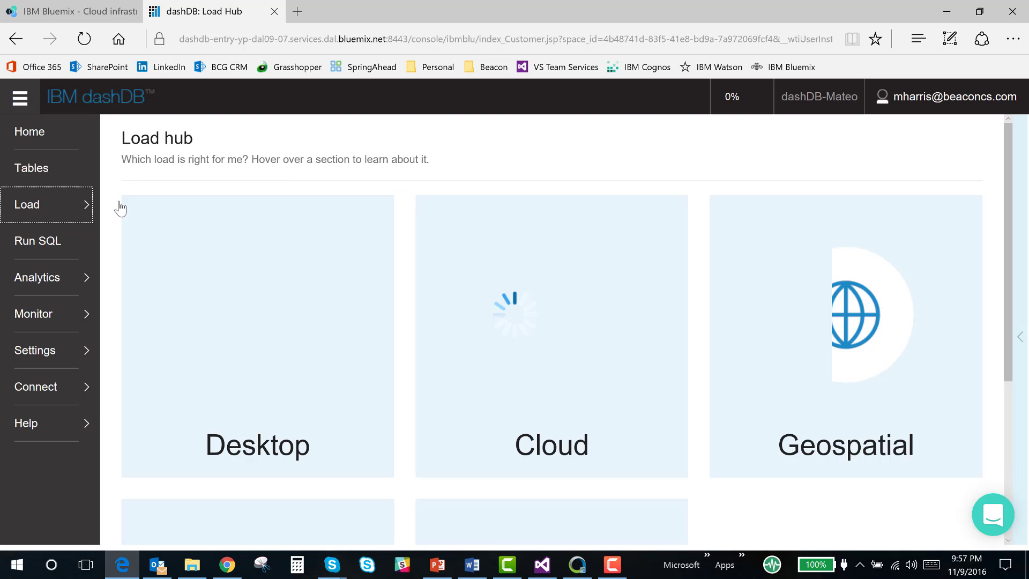
mouse_move(248, 240)
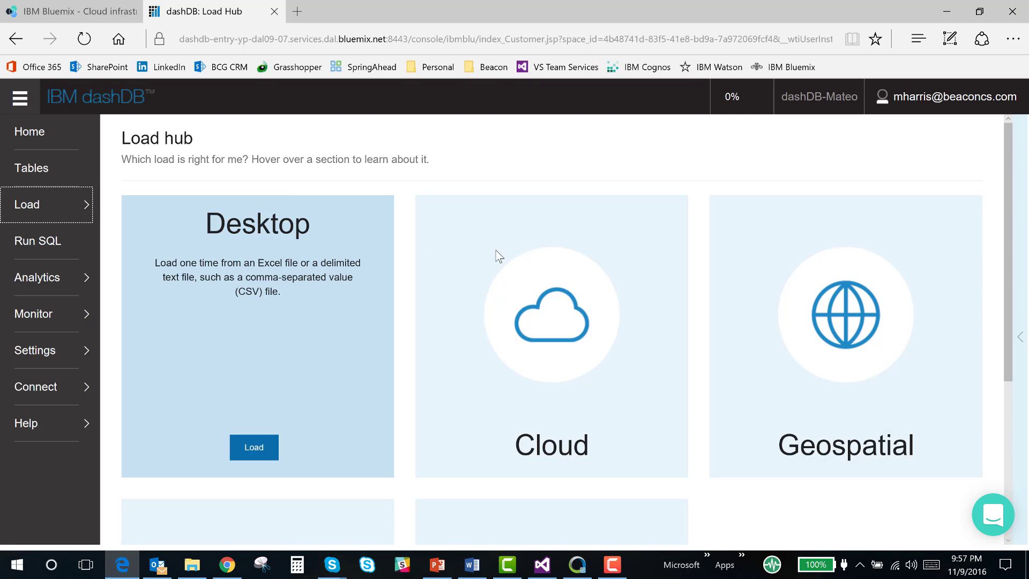
scroll(821, 264, "down", 5)
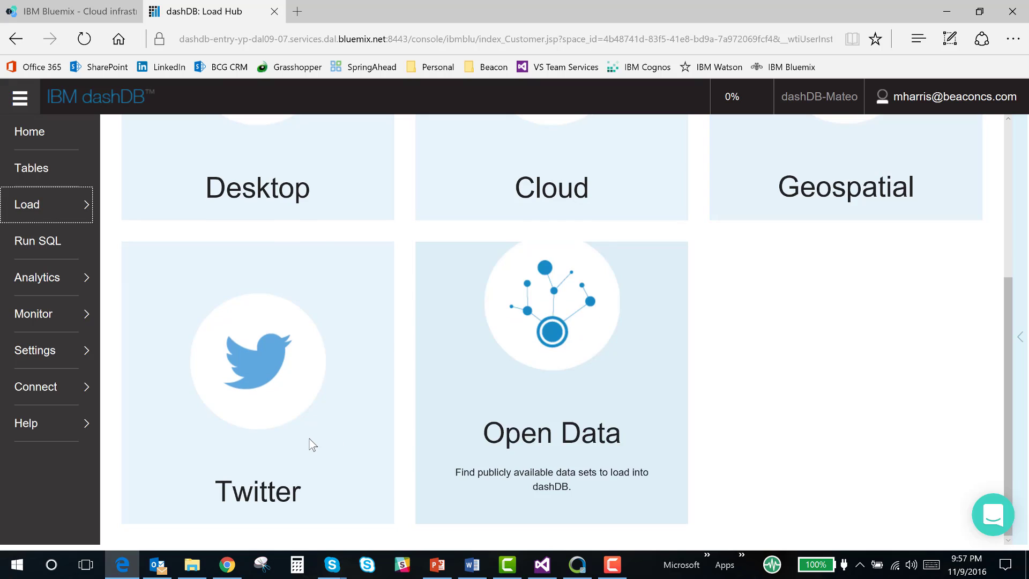
scroll(349, 351, "up", 5)
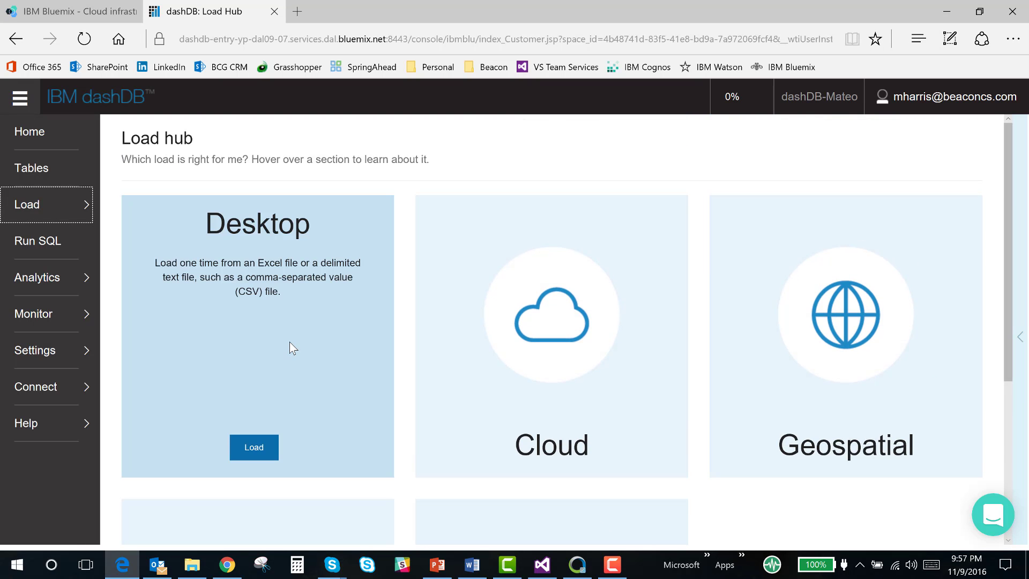
Step: Start a load from desktop with the file co2010populationprojections20002040.xls, keep row one as column names, and preview the data
left_click(253, 448)
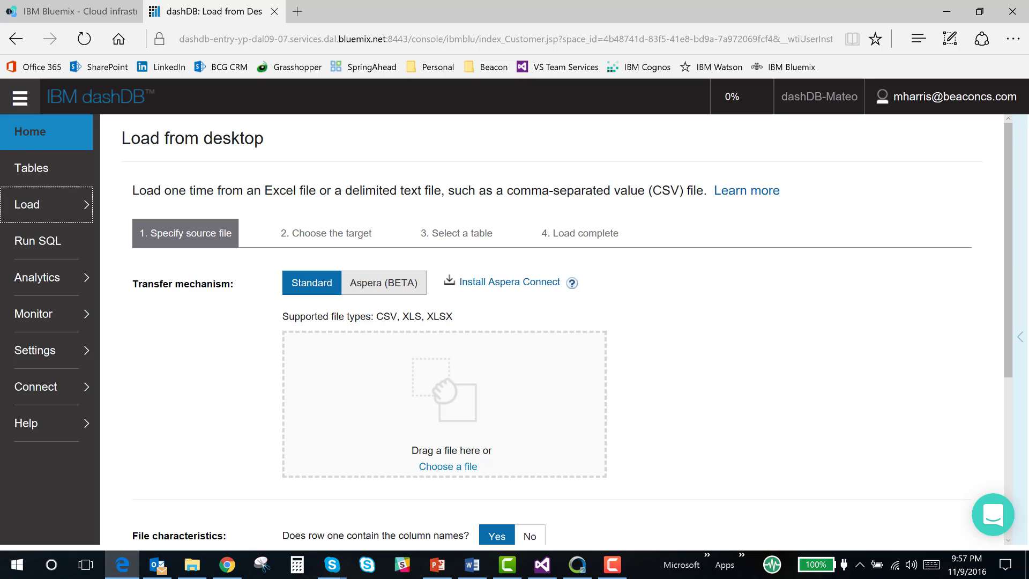
left_click_drag(861, 260, 453, 404)
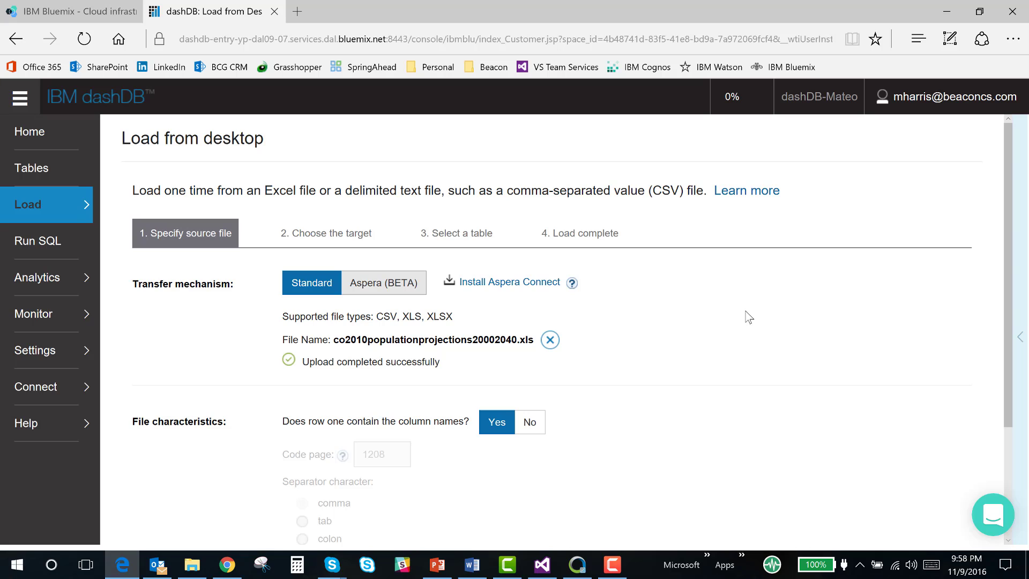
scroll(749, 318, "down", 3)
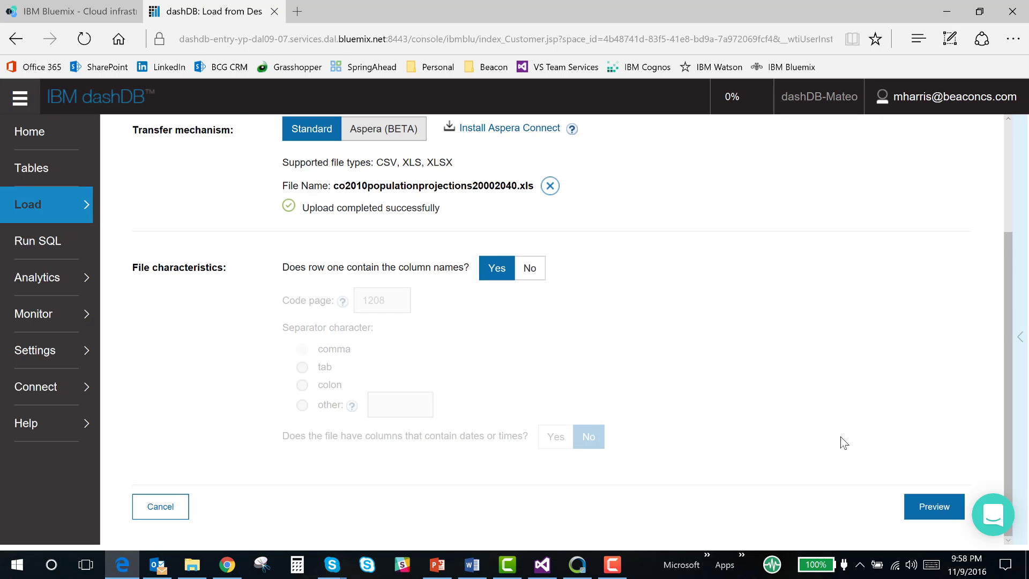
left_click(934, 508)
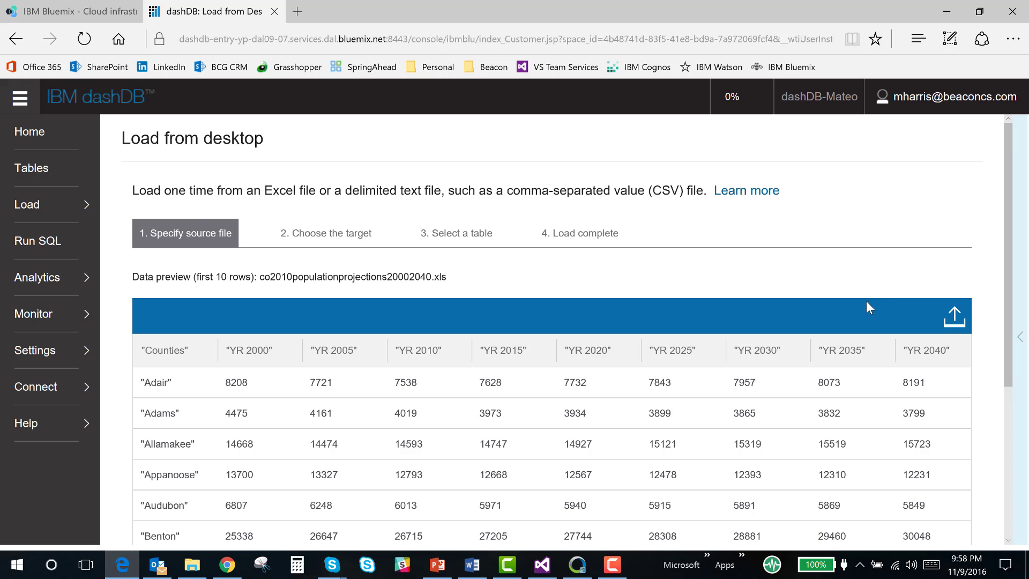
Step: Check the previewed county population rows and continue with loading into an existing table as the target
scroll(866, 301, "down", 4)
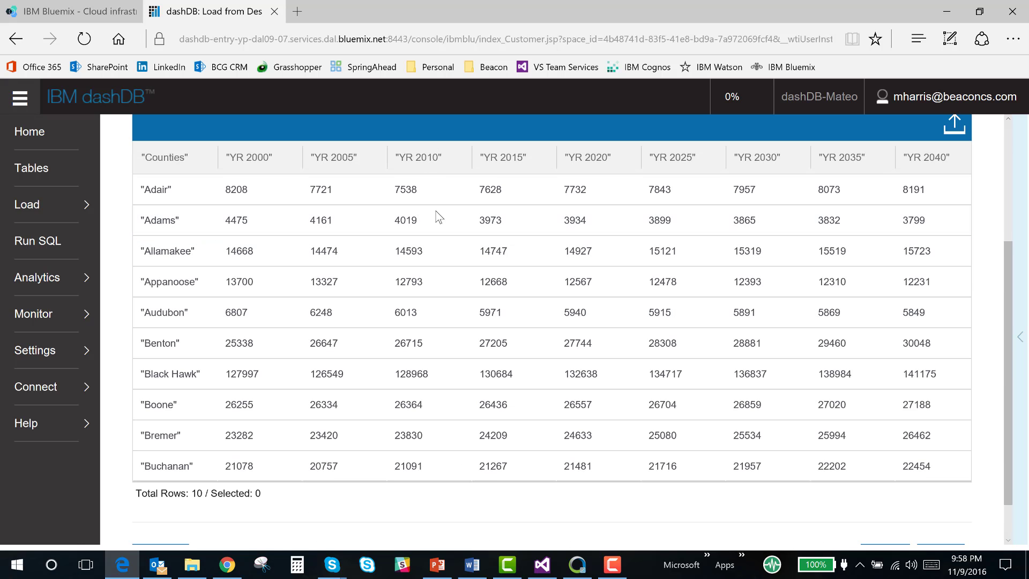
scroll(741, 370, "down", 1)
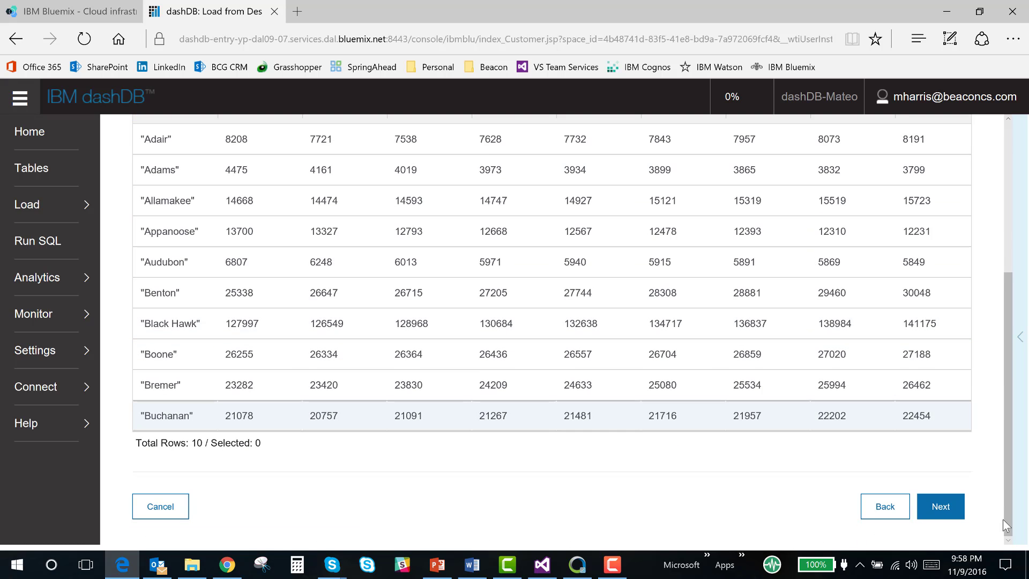
left_click(941, 514)
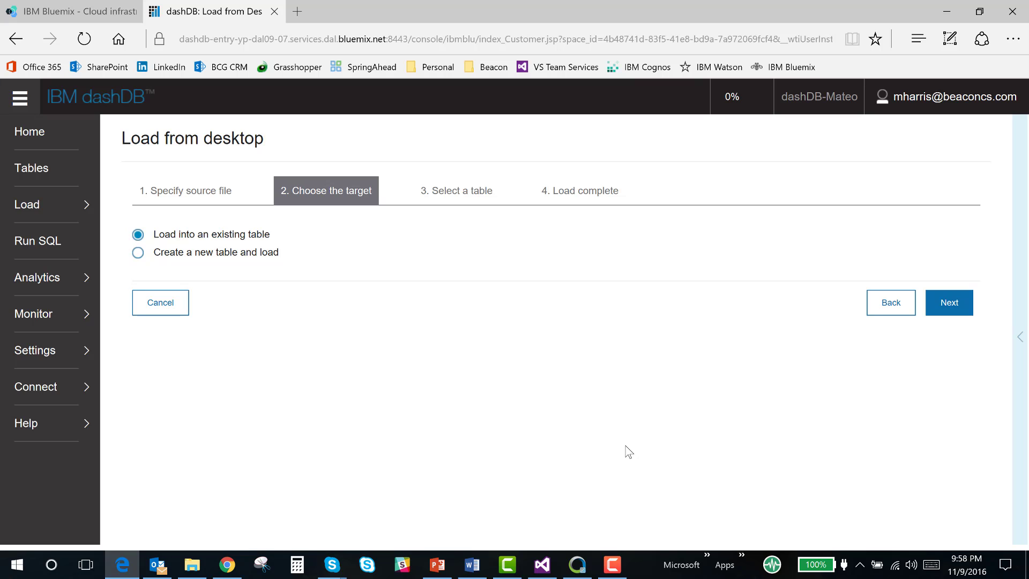
left_click(137, 256)
left_click(949, 303)
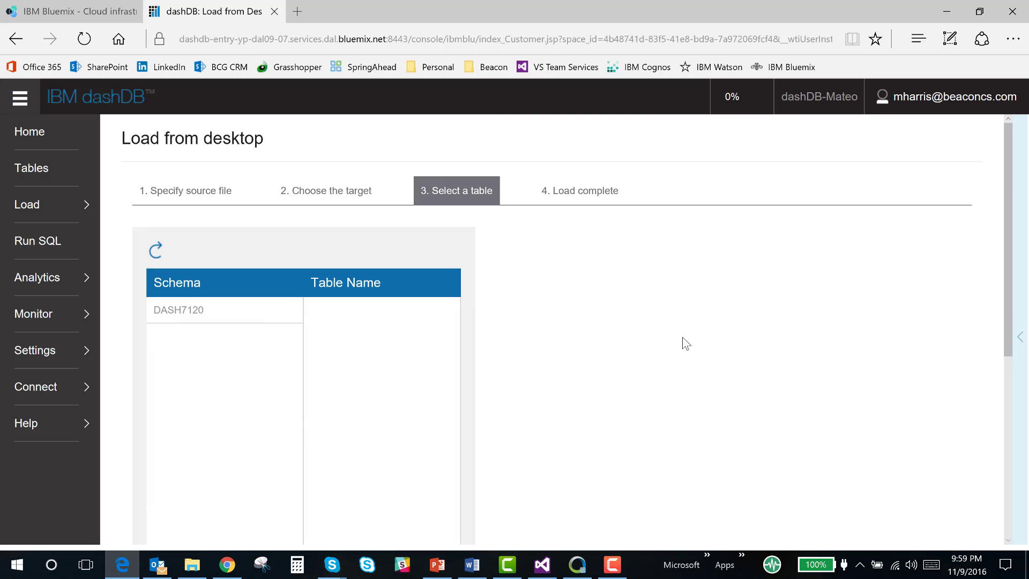
Step: Select the CO2010POPULATIONPROJECTIONS20002040 table in the DASH7120 schema as the load target
scroll(656, 320, "down", 1)
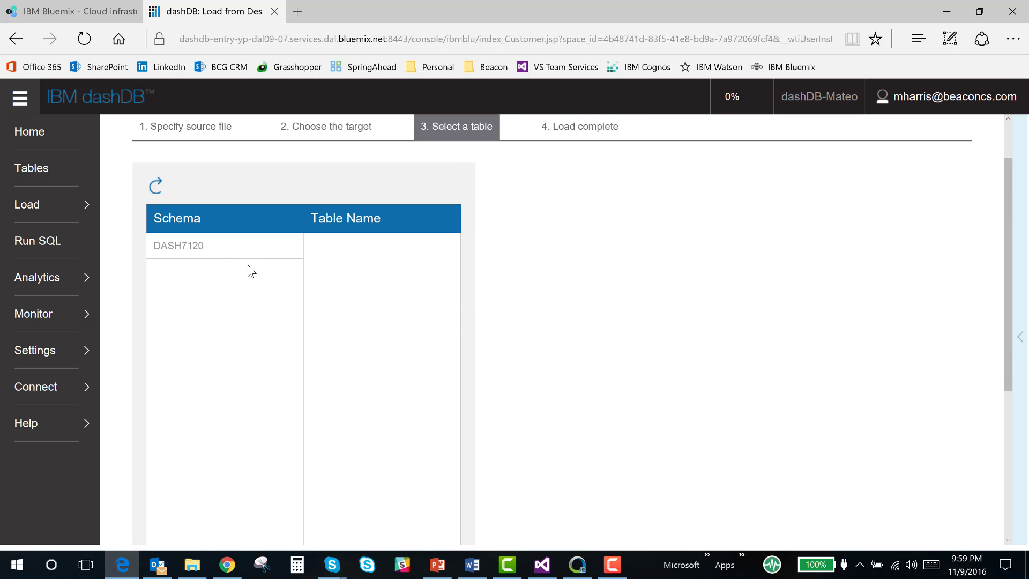
left_click(197, 248)
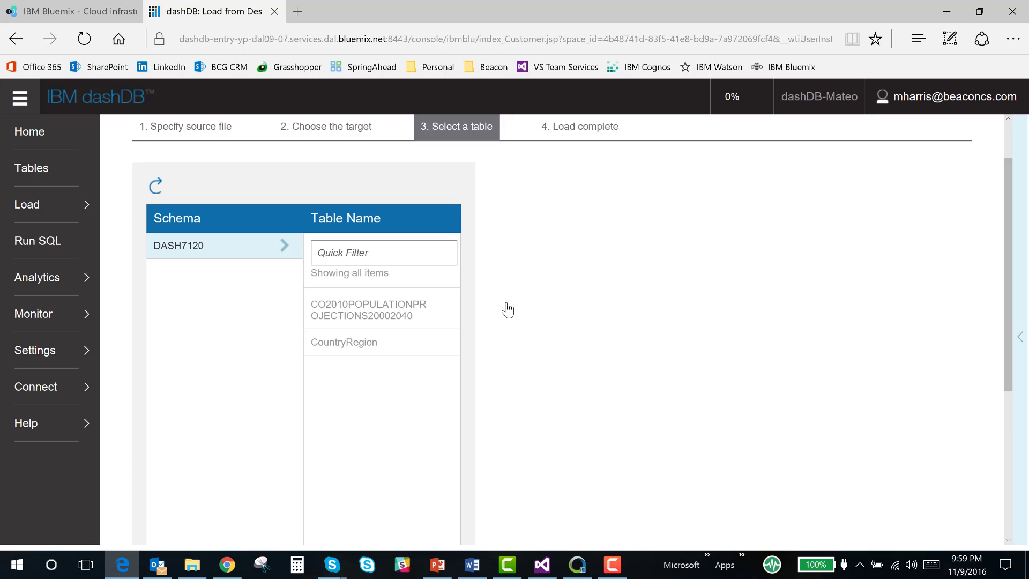
left_click(406, 318)
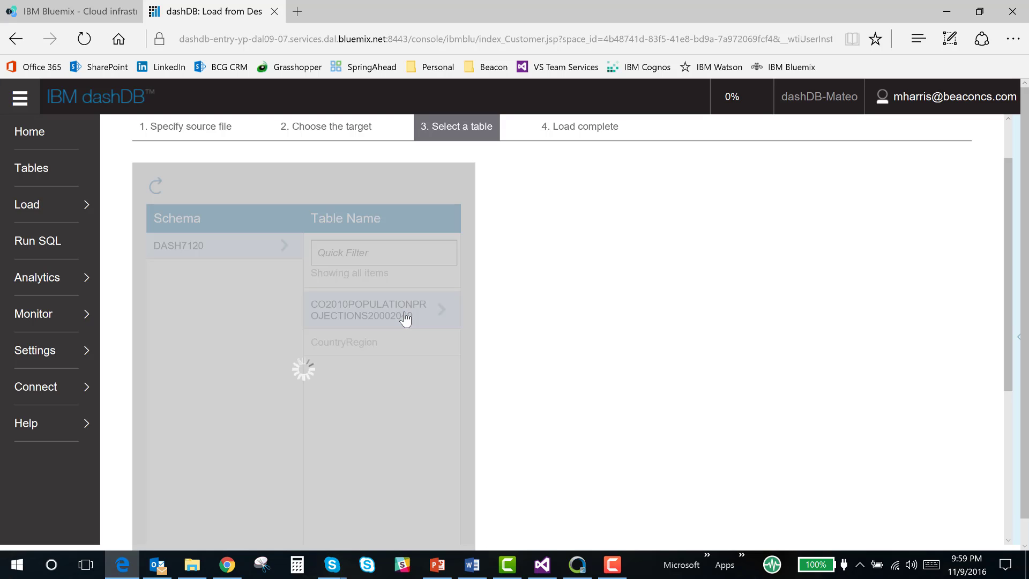
Step: Review the target table's row count and column definitions, and close its details
scroll(643, 430, "down", 2)
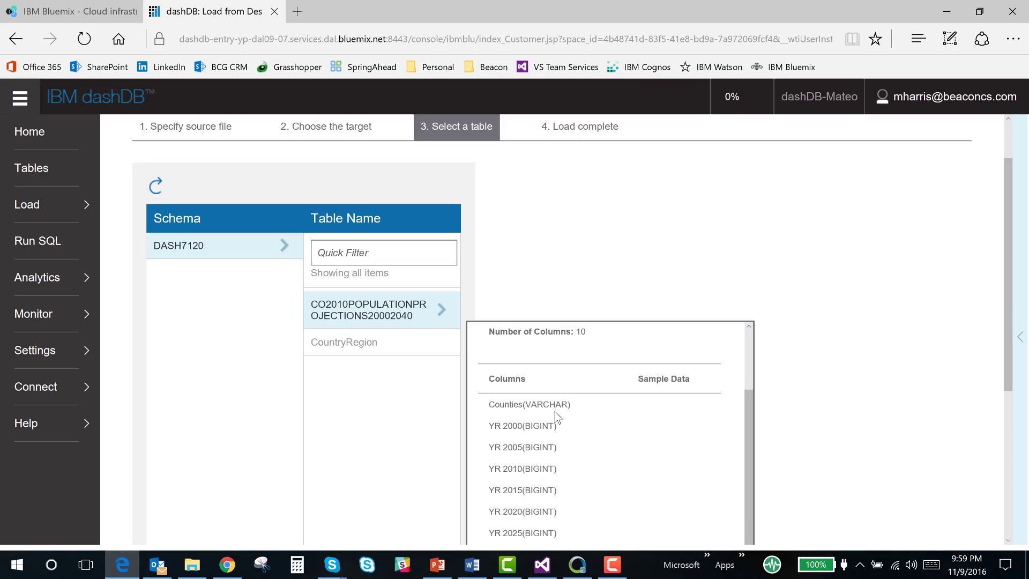
scroll(569, 461, "down", 2)
scroll(575, 439, "down", 3)
scroll(589, 415, "up", 4)
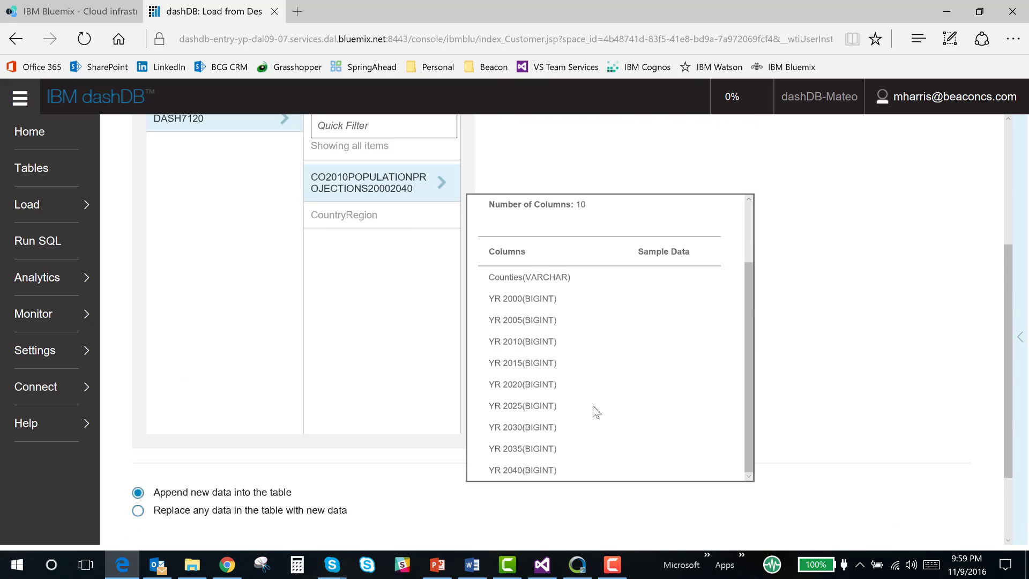
left_click_drag(748, 346, 757, 279)
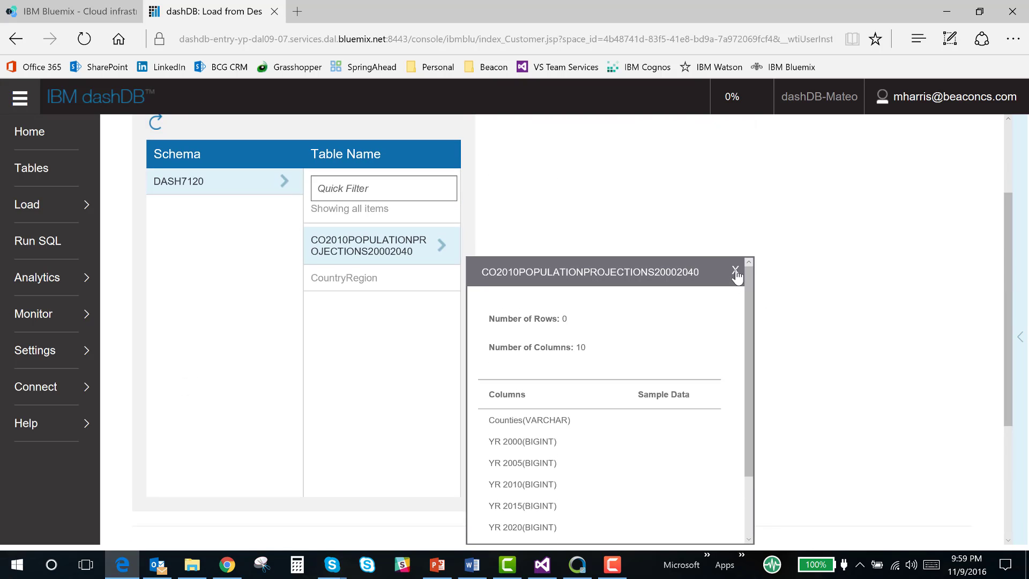
left_click(735, 270)
Step: Choose to replace any data in the target table with new data, and finish the load
scroll(768, 328, "down", 5)
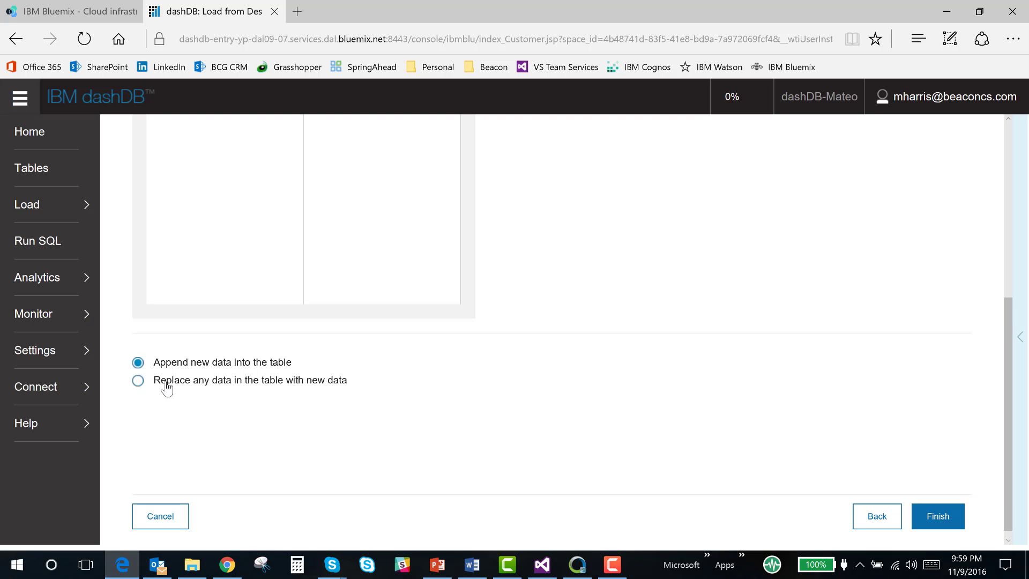
left_click(138, 382)
left_click(139, 384)
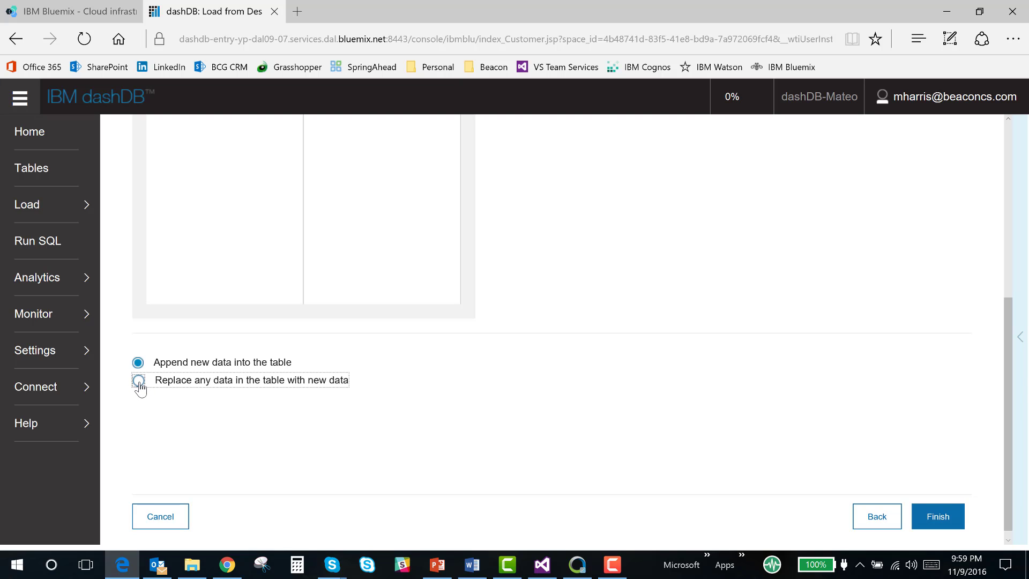
left_click(139, 382)
left_click(937, 518)
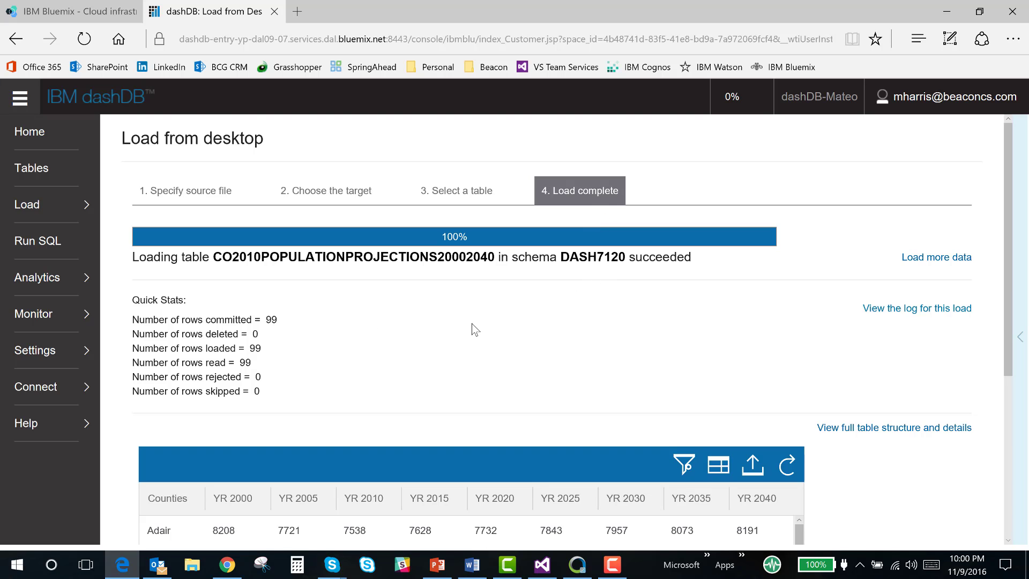
Step: Review the load results, then examine the loaded table's full structure and browse its data rows
scroll(472, 323, "down", 1)
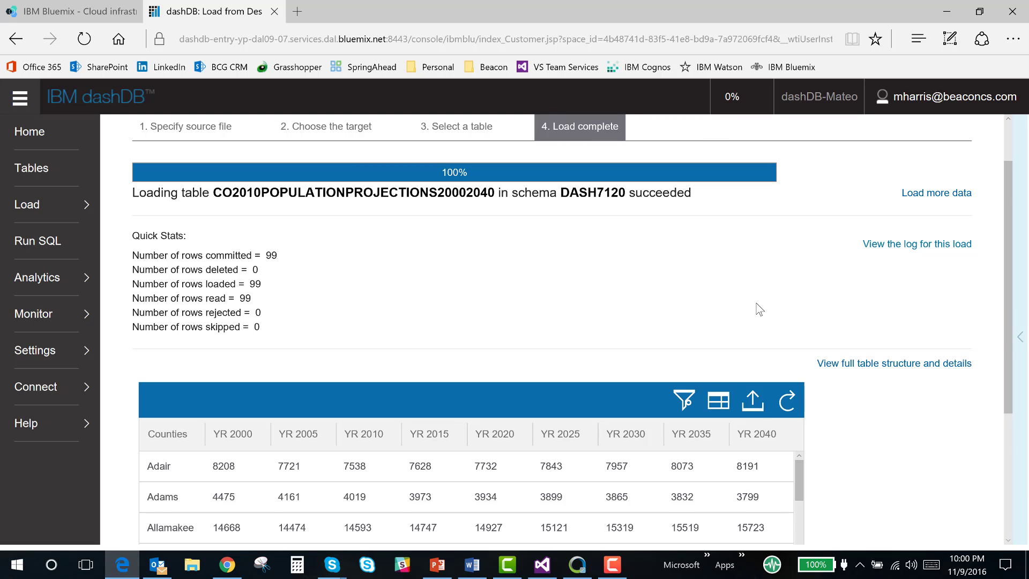
scroll(759, 309, "down", 1)
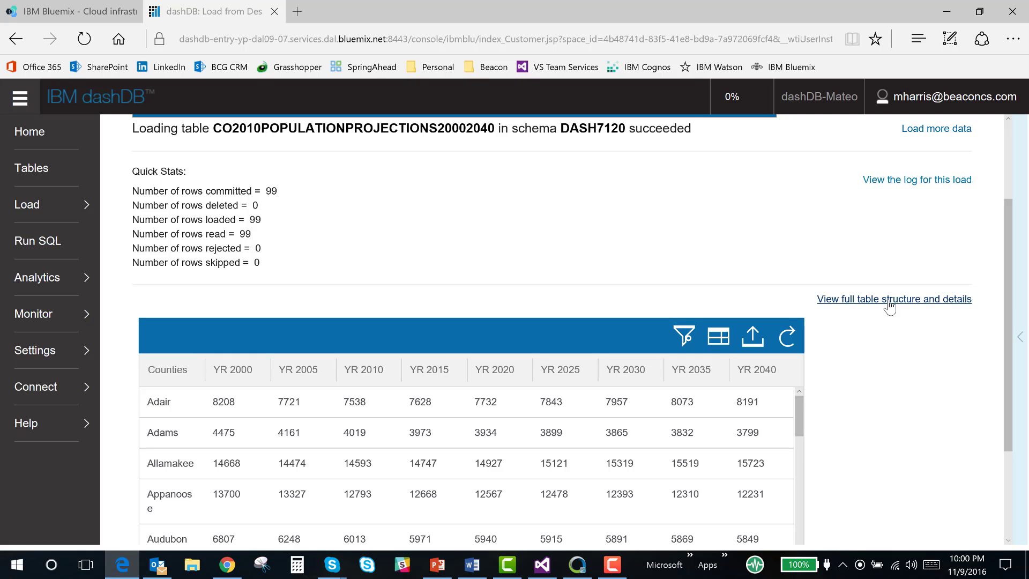
left_click(888, 301)
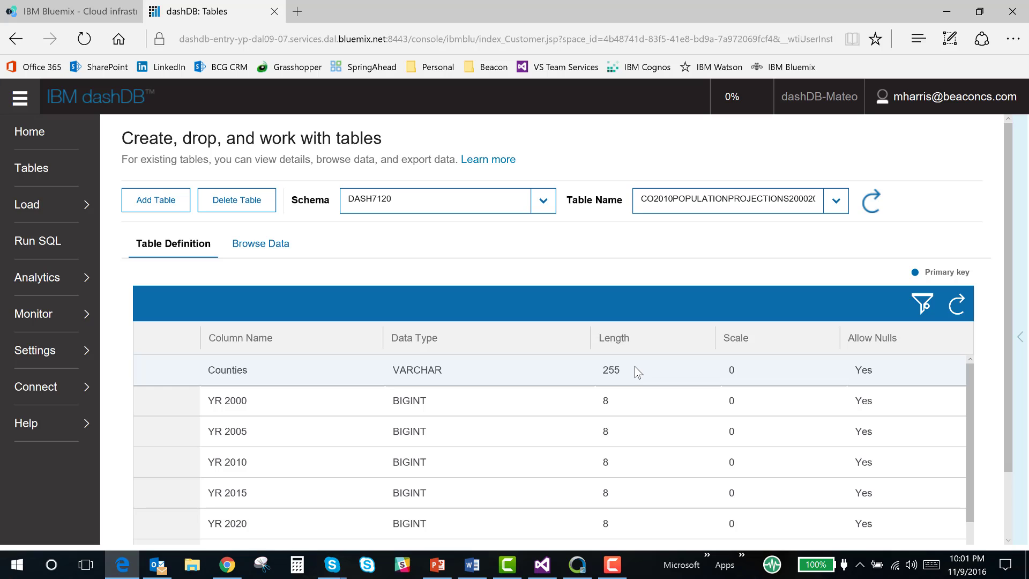
scroll(570, 416, "down", 1)
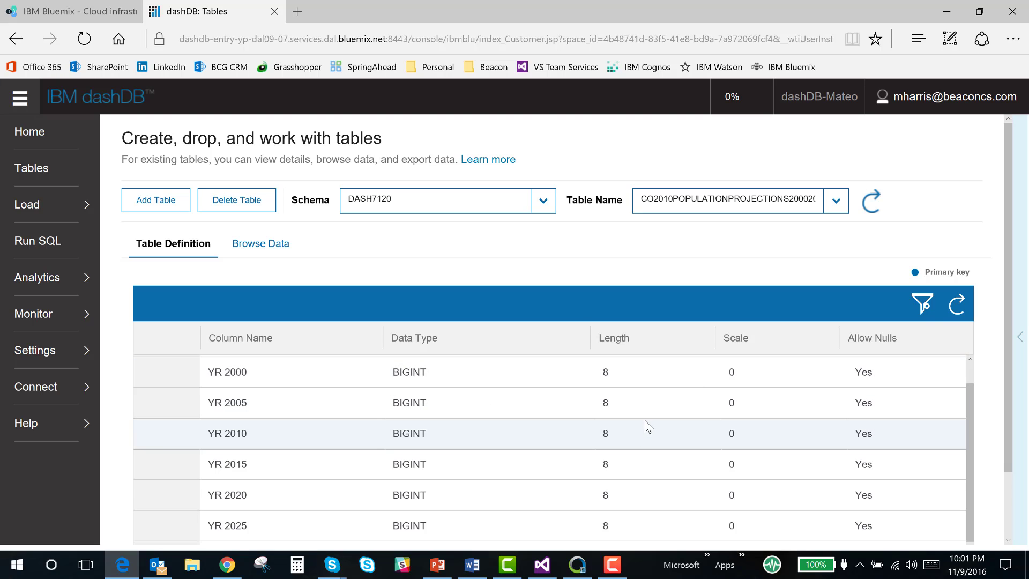
scroll(645, 420, "up", 1)
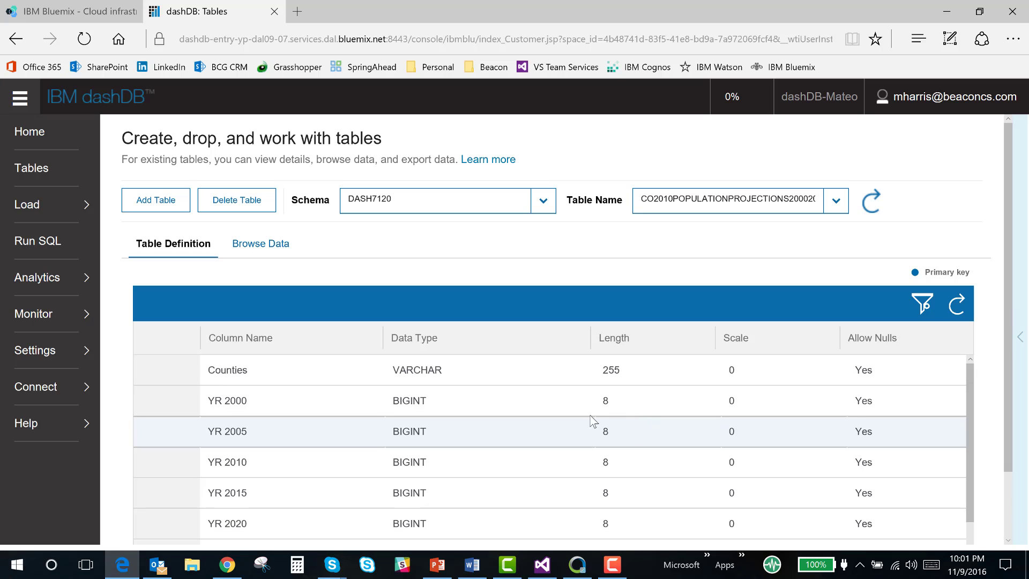
left_click(259, 246)
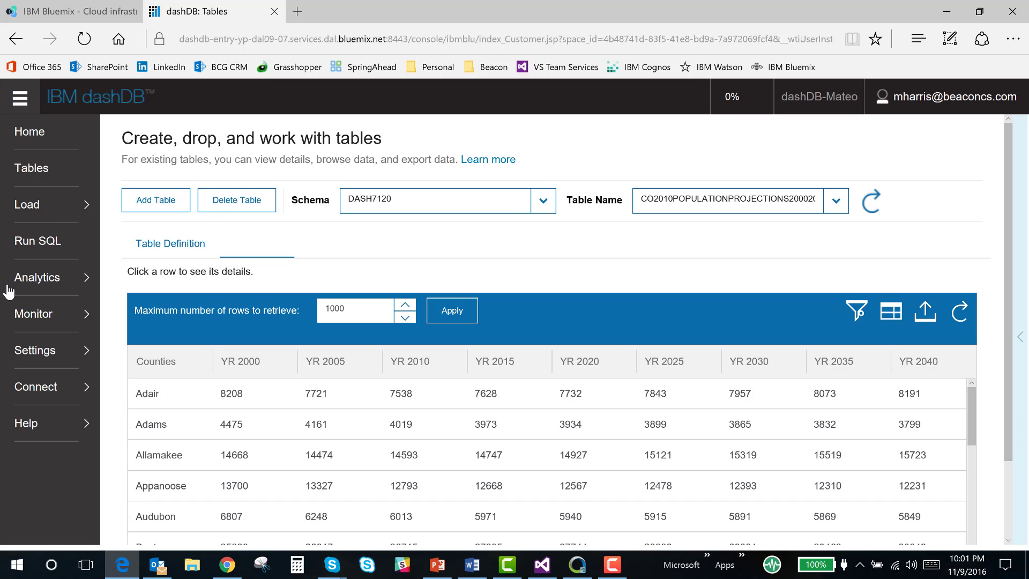
Step: Open the Load Hub and read the descriptions of the Cloud, Geospatial and Twitter load options
left_click(21, 277)
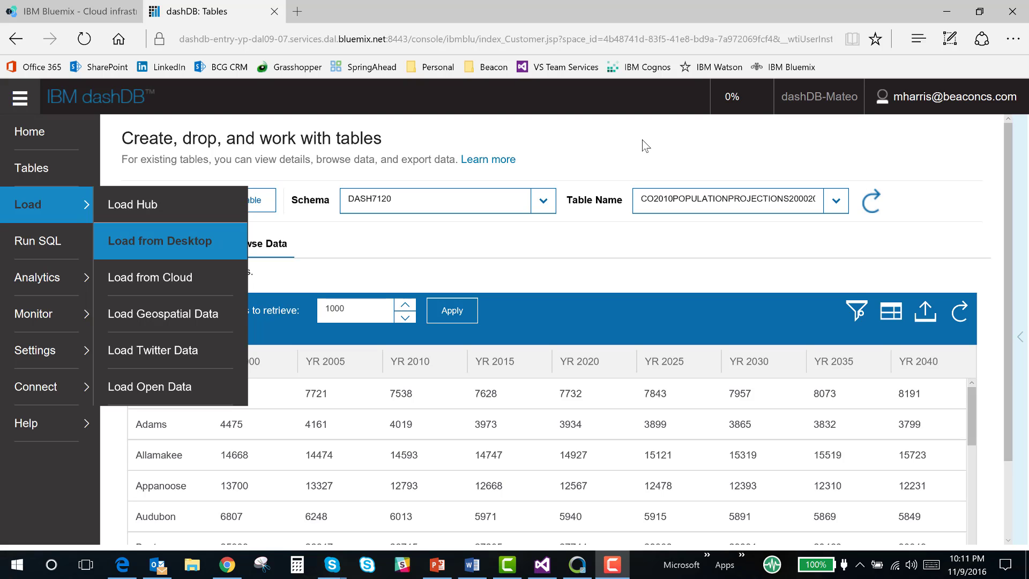
left_click(180, 208)
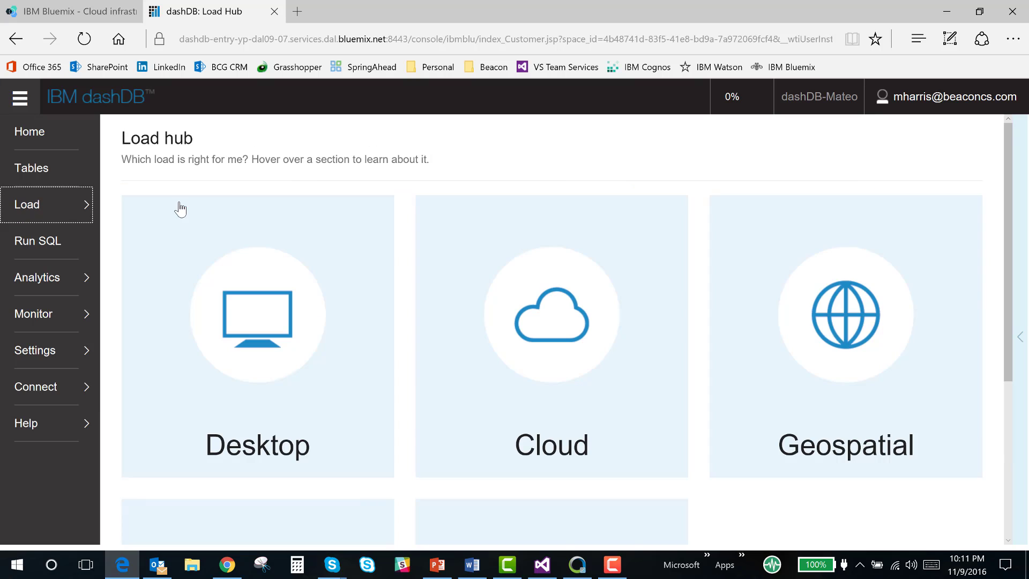
mouse_move(542, 372)
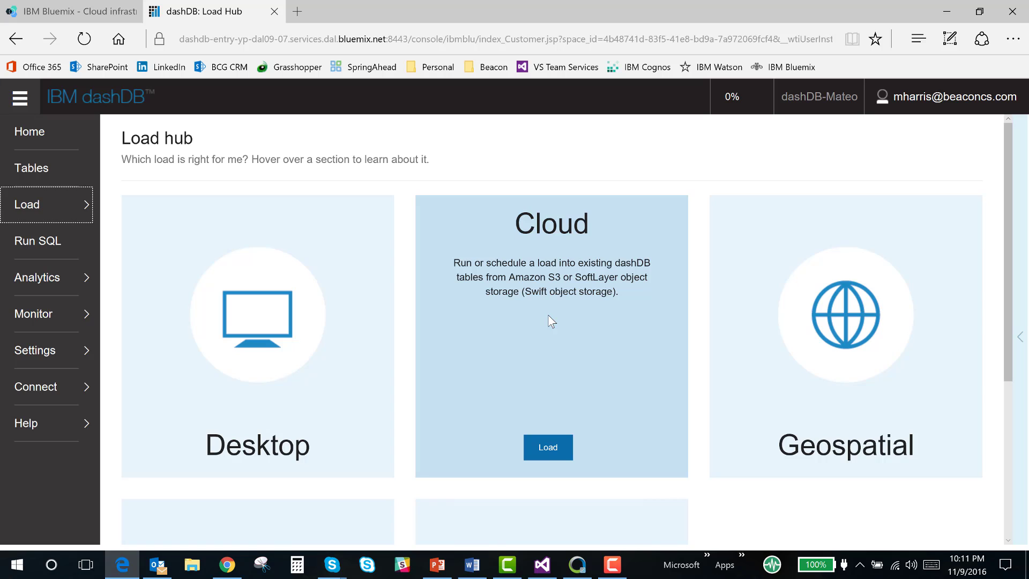
mouse_move(856, 346)
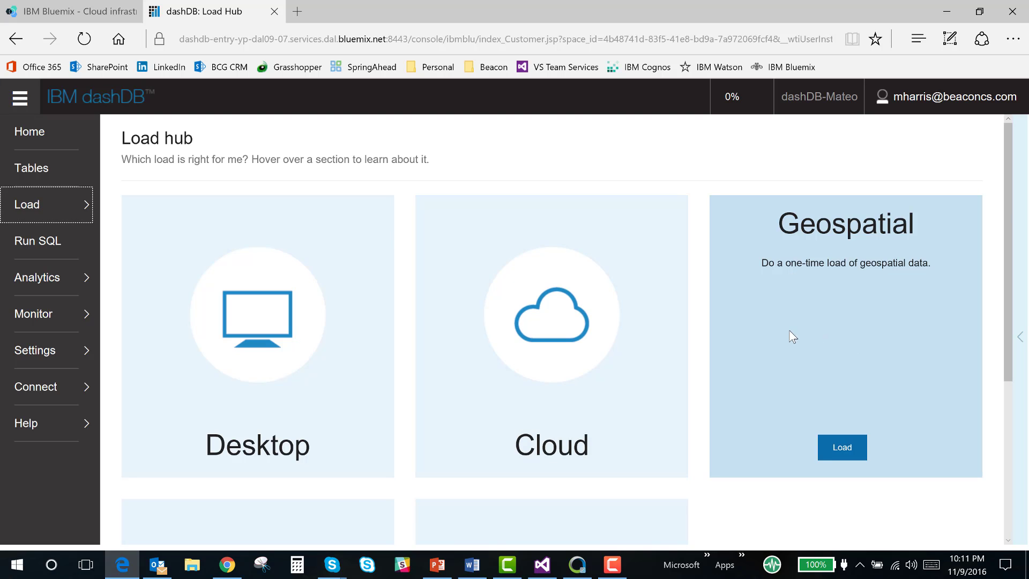
scroll(788, 329, "down", 5)
mouse_move(263, 365)
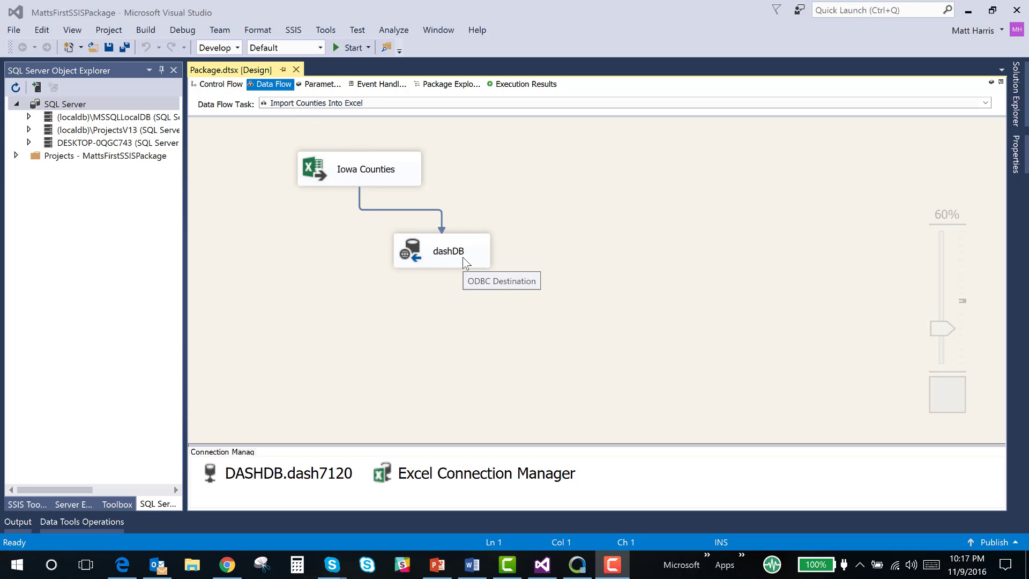
Step: Switch to Visual Studio and run the SSIS package that imports Iowa Counties from Excel into dashDB
left_click(347, 48)
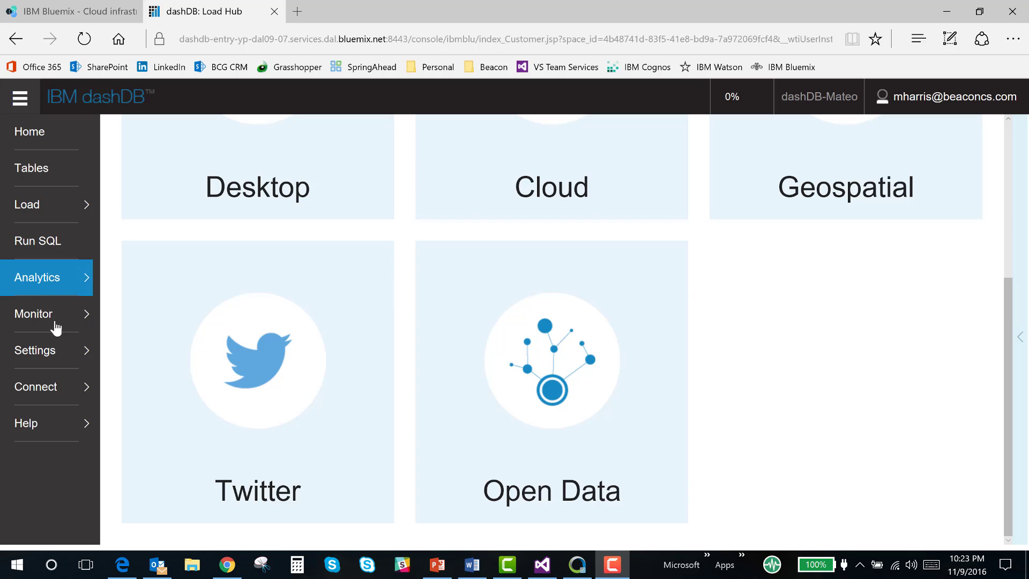
Step: Switch back to the dashDB console, open Run SQL, and look over the example queries and run options
left_click(50, 354)
left_click(40, 247)
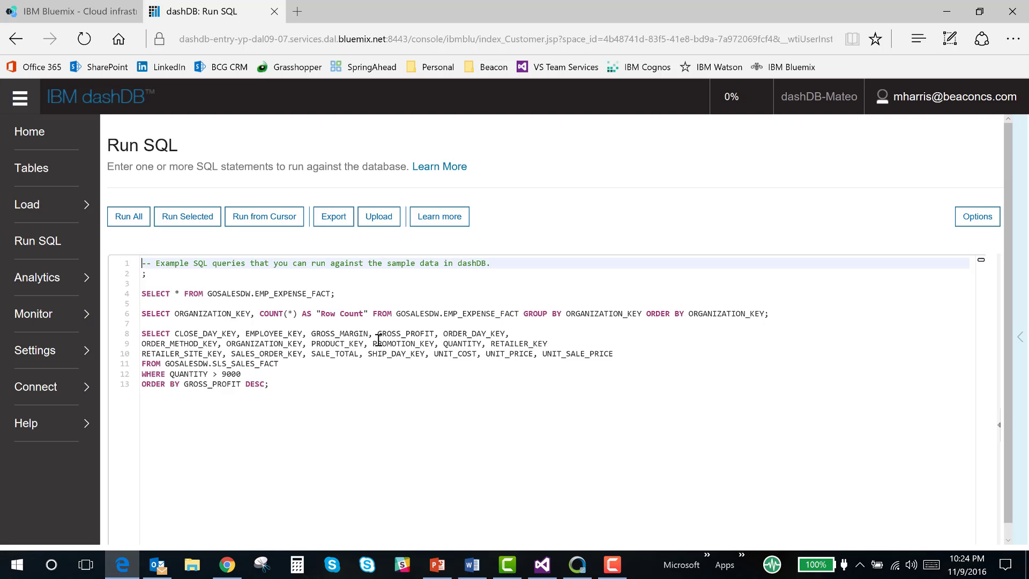
left_click(332, 220)
left_click(978, 220)
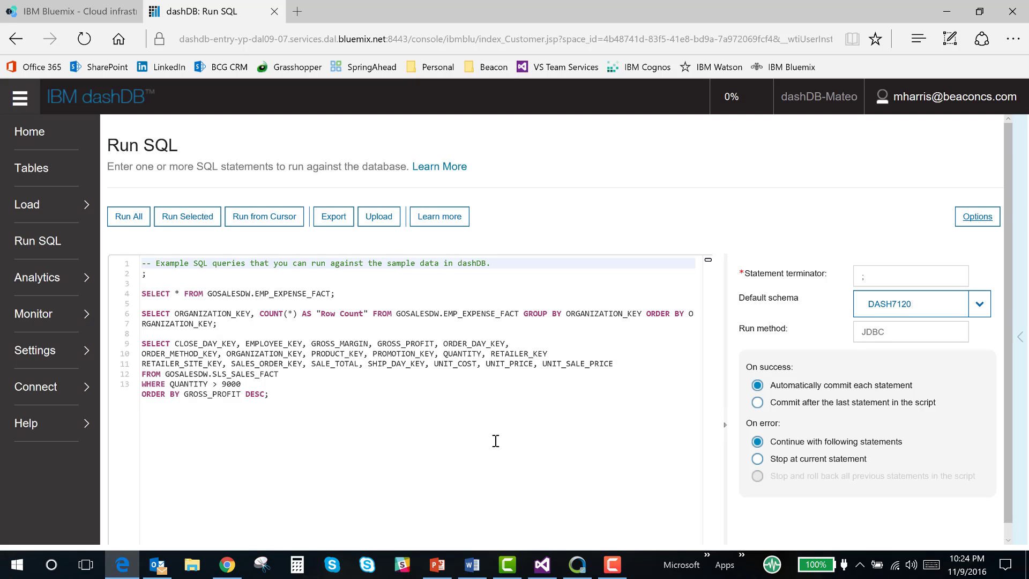
scroll(495, 441, "down", 1)
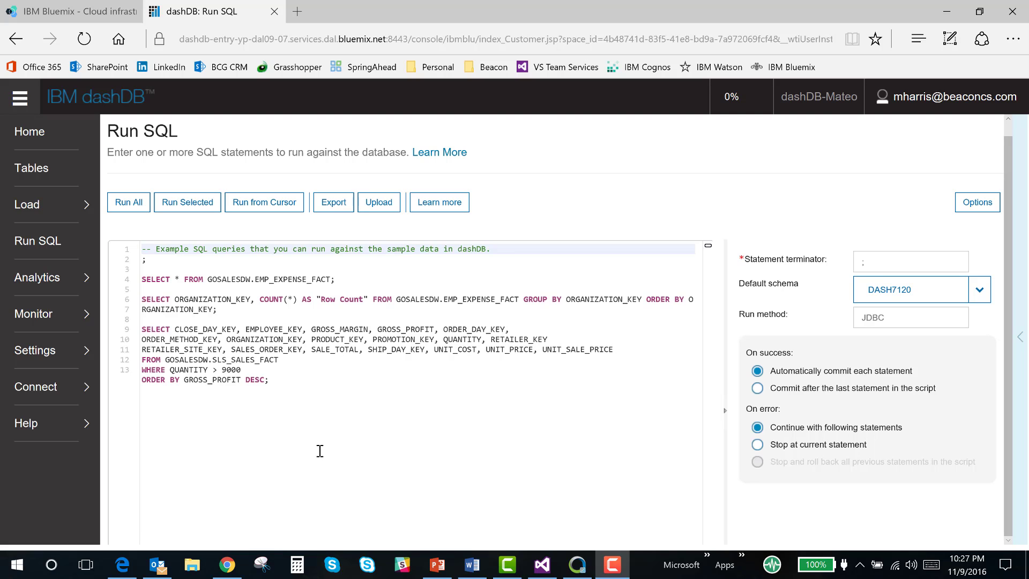
Step: Look over the available Analytics options and view the Statements and Connections lists in Monitor Workloads
left_click(60, 287)
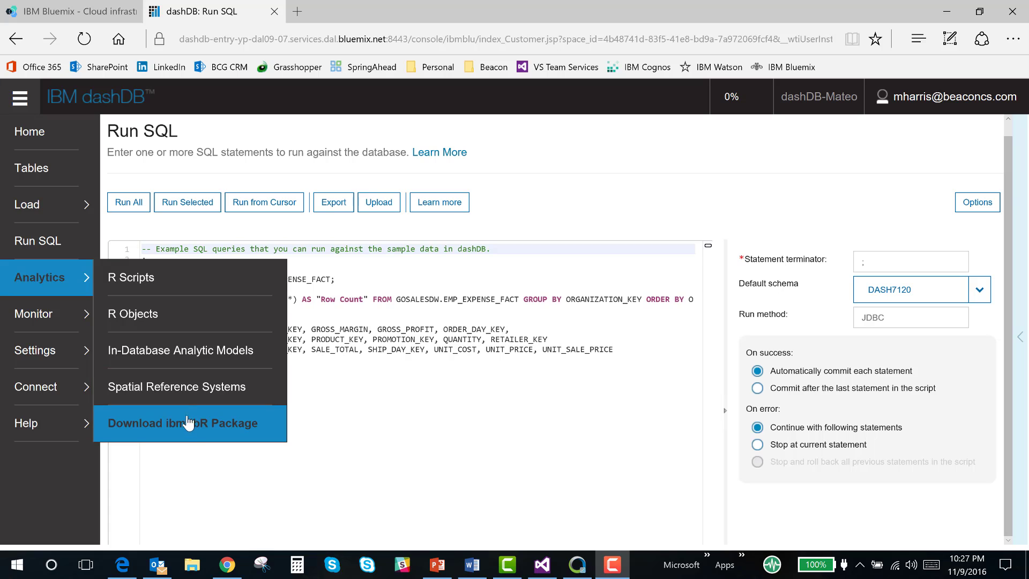
mouse_move(51, 319)
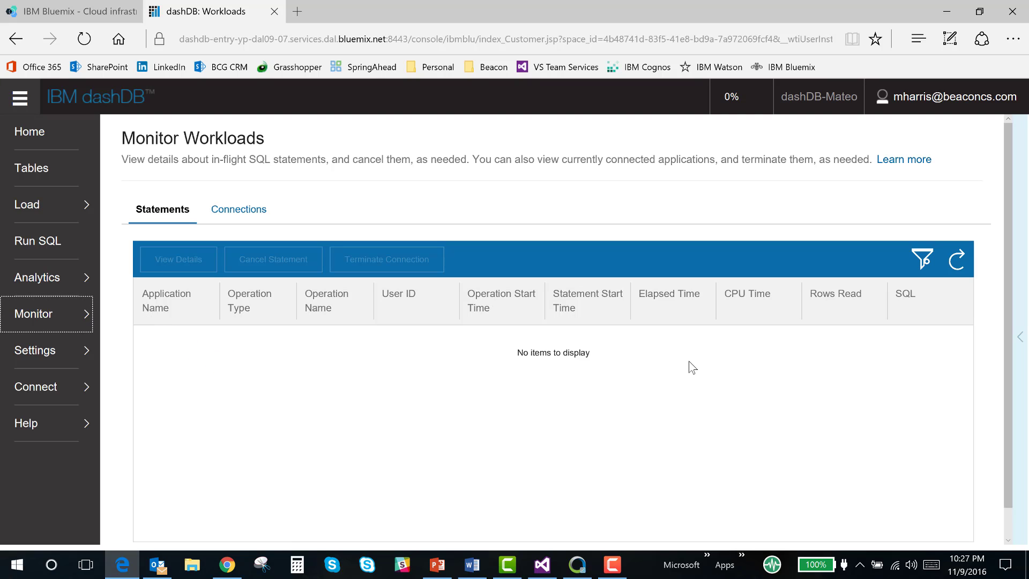
left_click(232, 211)
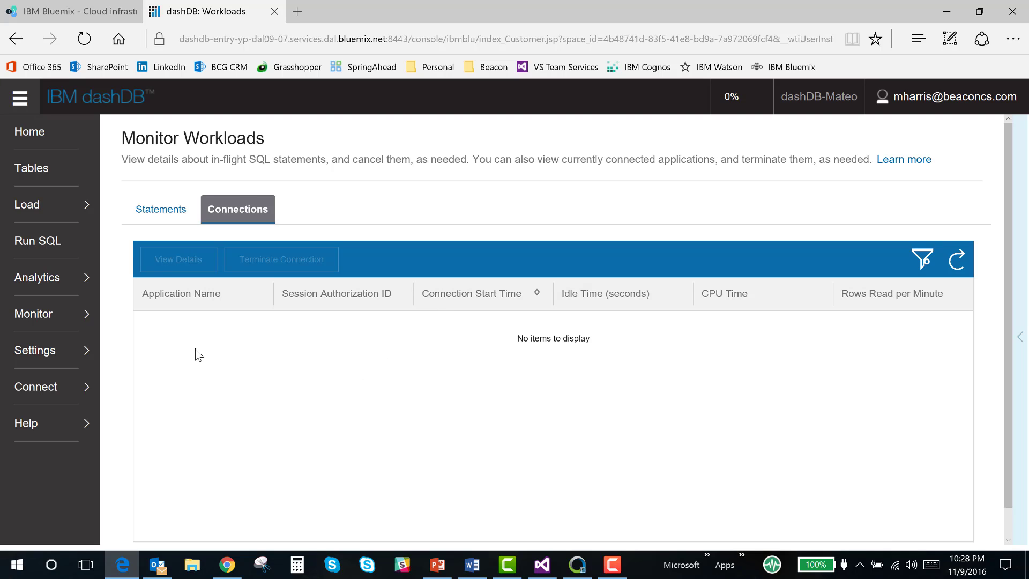
Step: Review the dashDB system settings, then open the connection information for applications
left_click(56, 354)
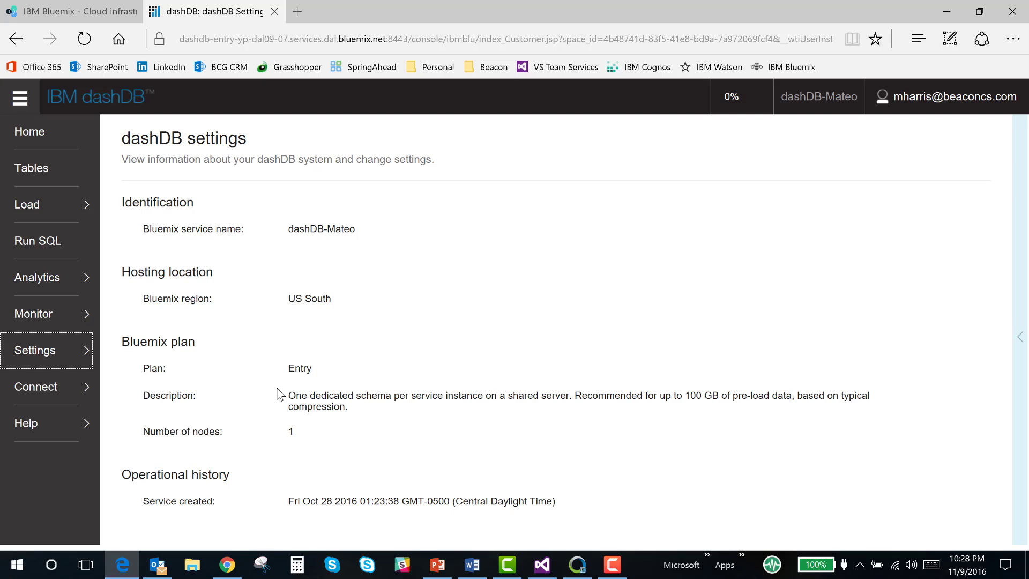
left_click(44, 393)
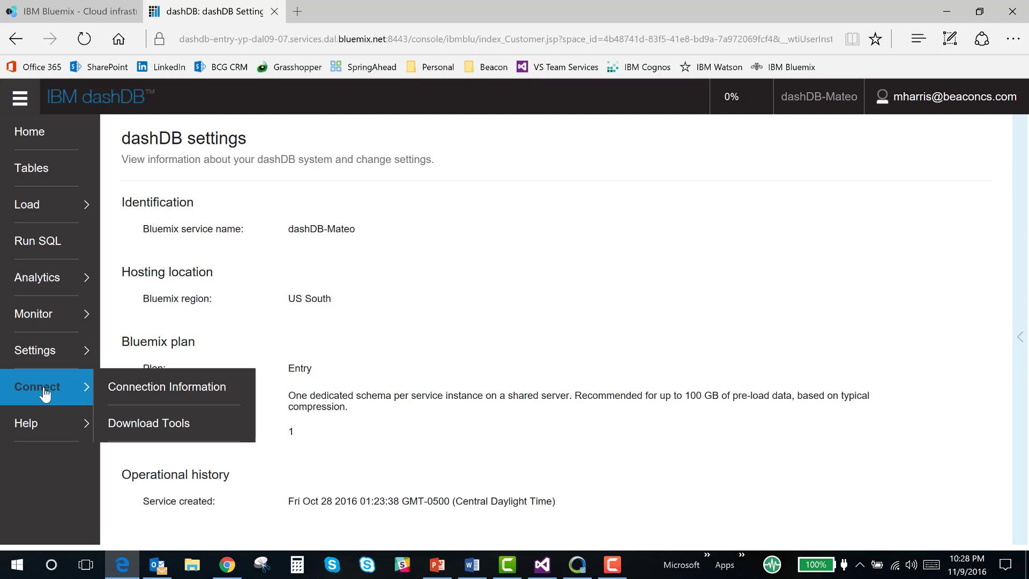
left_click(163, 390)
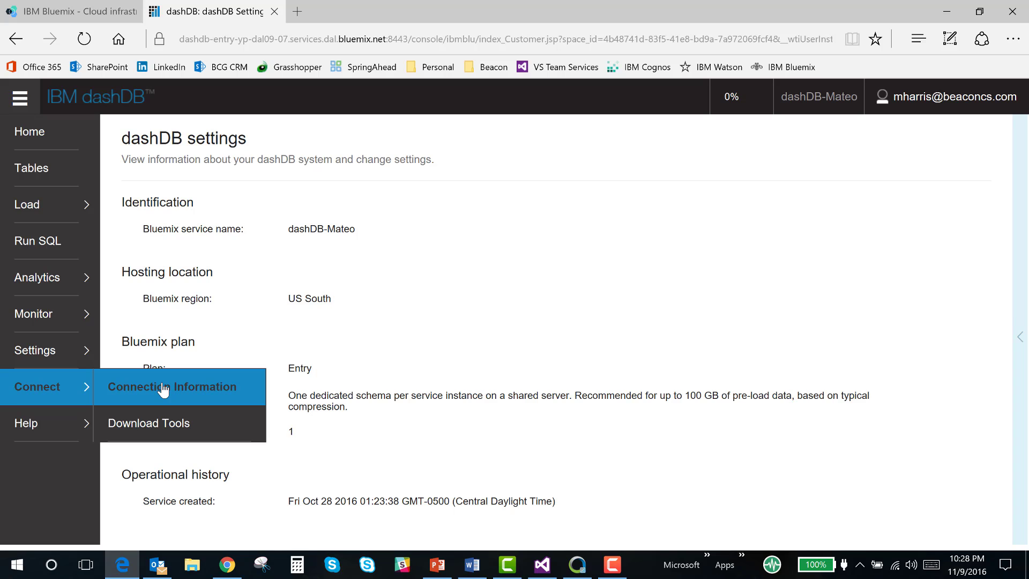
left_click(163, 390)
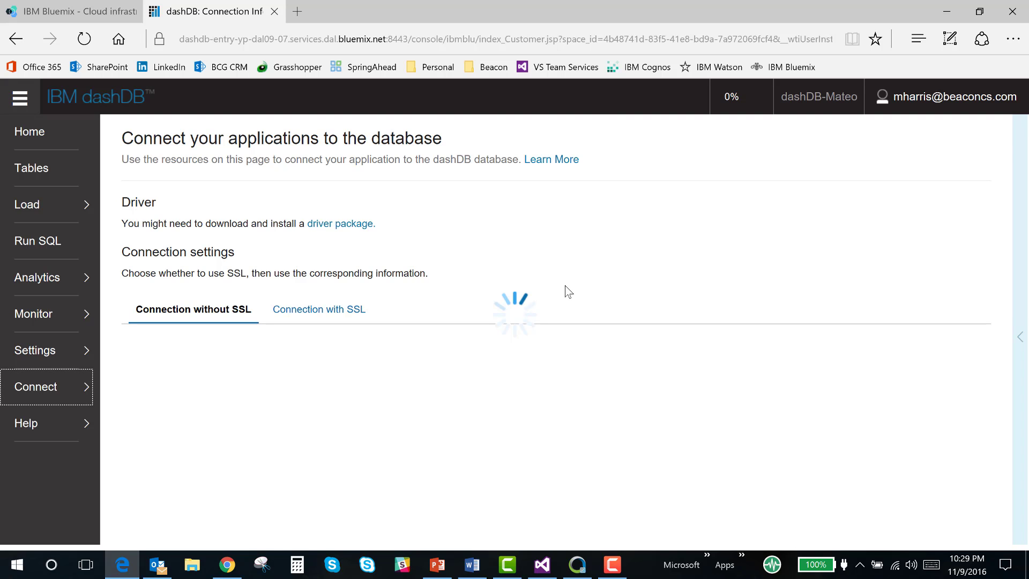
Step: Examine the non-SSL connection details: individual database settings, JDBC URL string, ODBC data source settings and configuration script
scroll(834, 251, "down", 5)
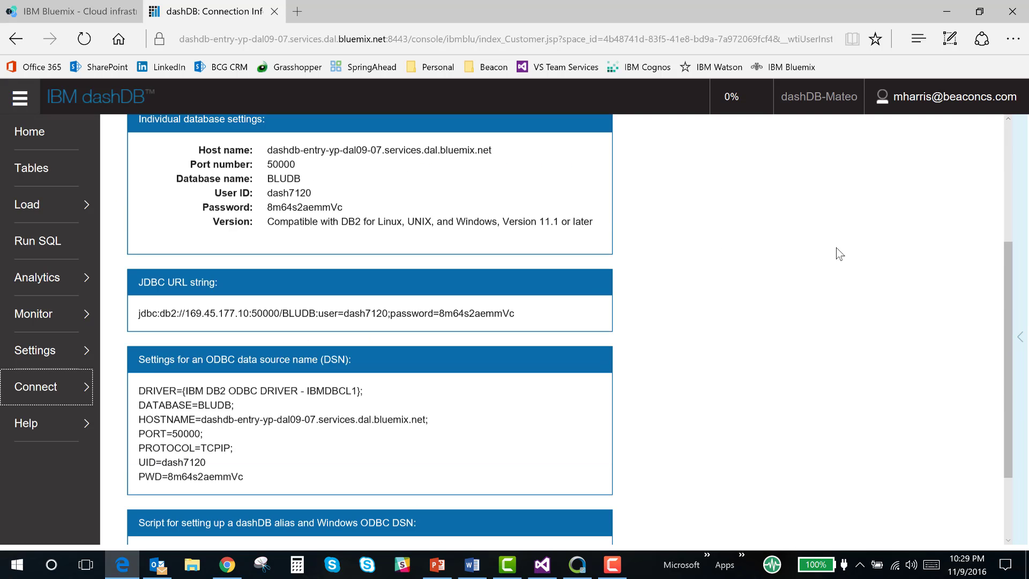
scroll(839, 253, "down", 1)
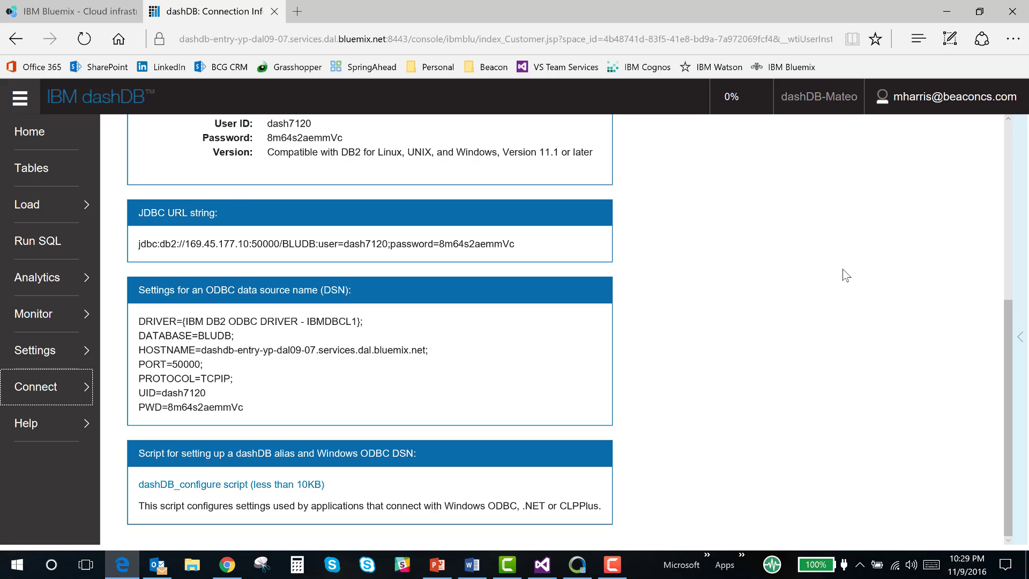
scroll(845, 274, "up", 2)
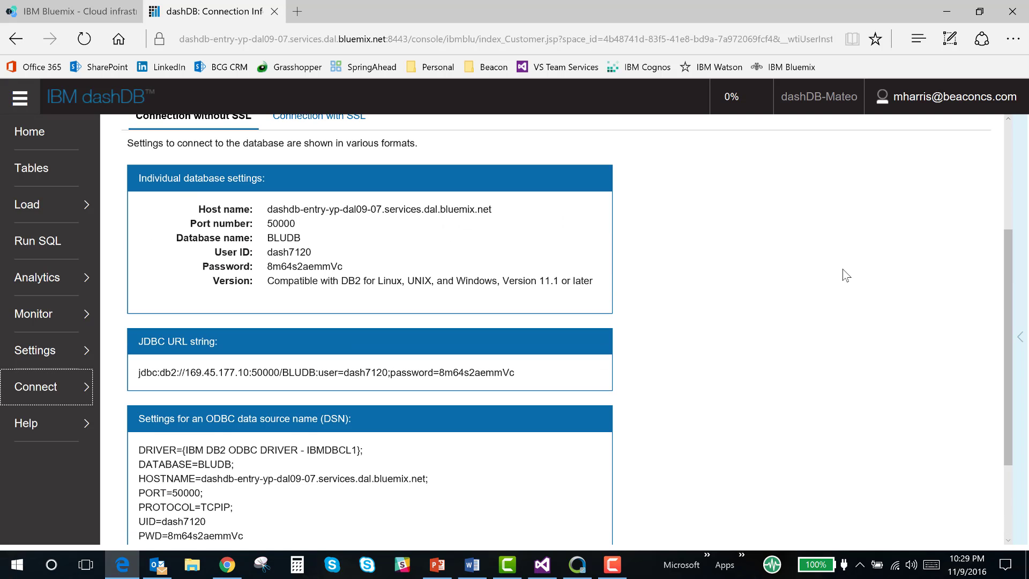
scroll(846, 274, "down", 2)
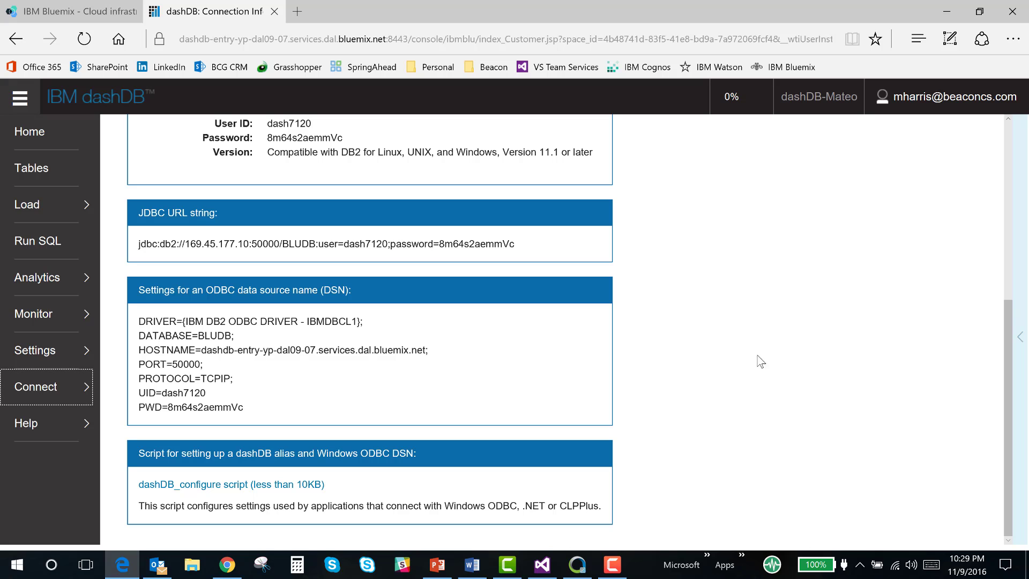
scroll(793, 339, "up", 3)
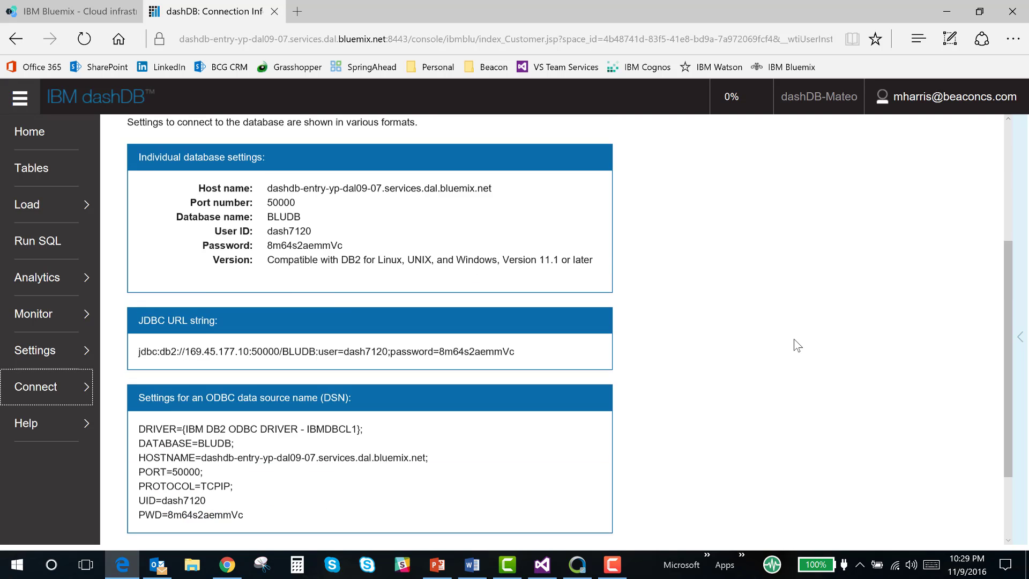
scroll(525, 352, "down", 3)
scroll(525, 352, "down", 1)
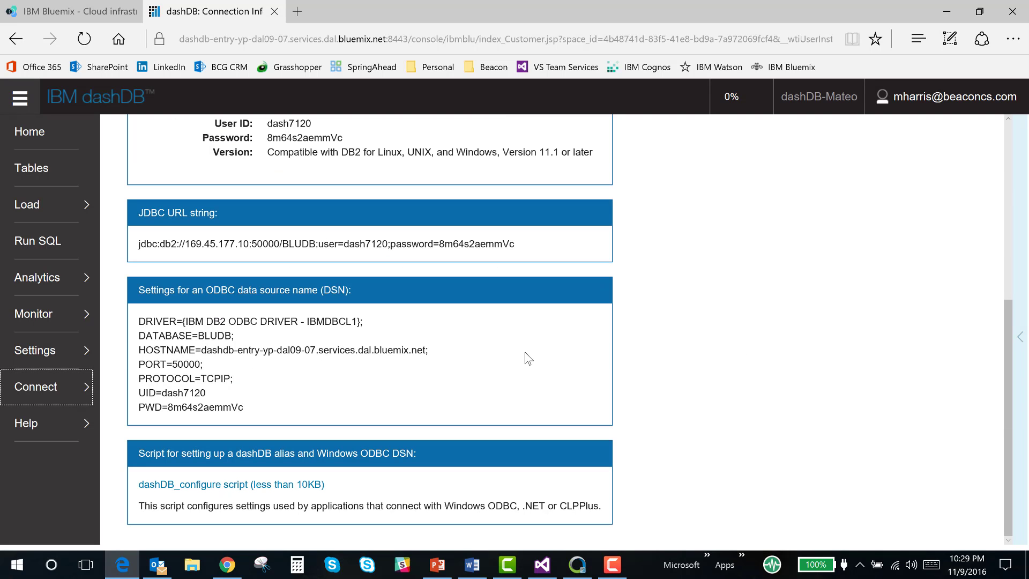
scroll(525, 362, "up", 3)
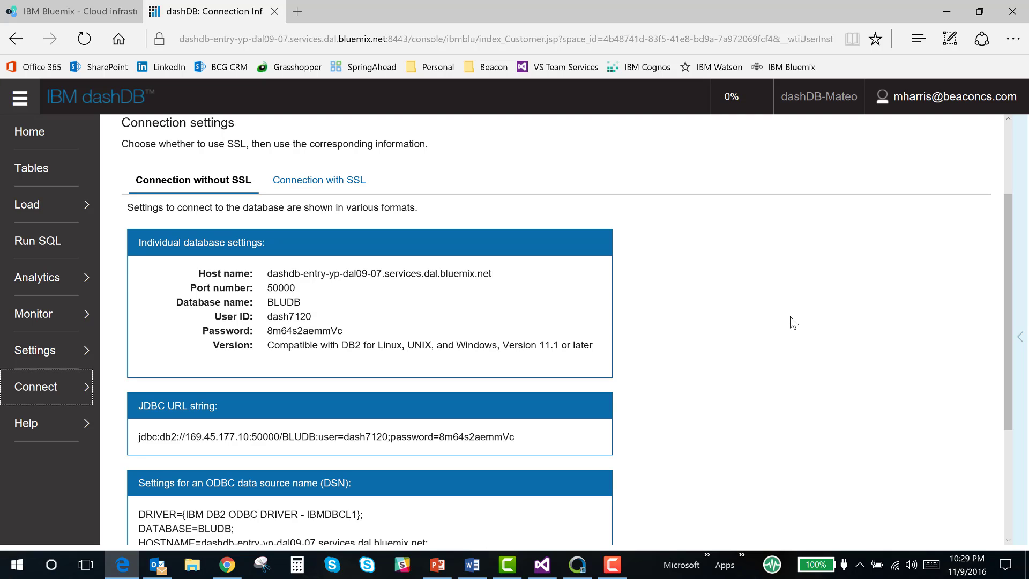
Step: Switch to the SSL connection settings and examine their database, JDBC and ODBC details
left_click(329, 184)
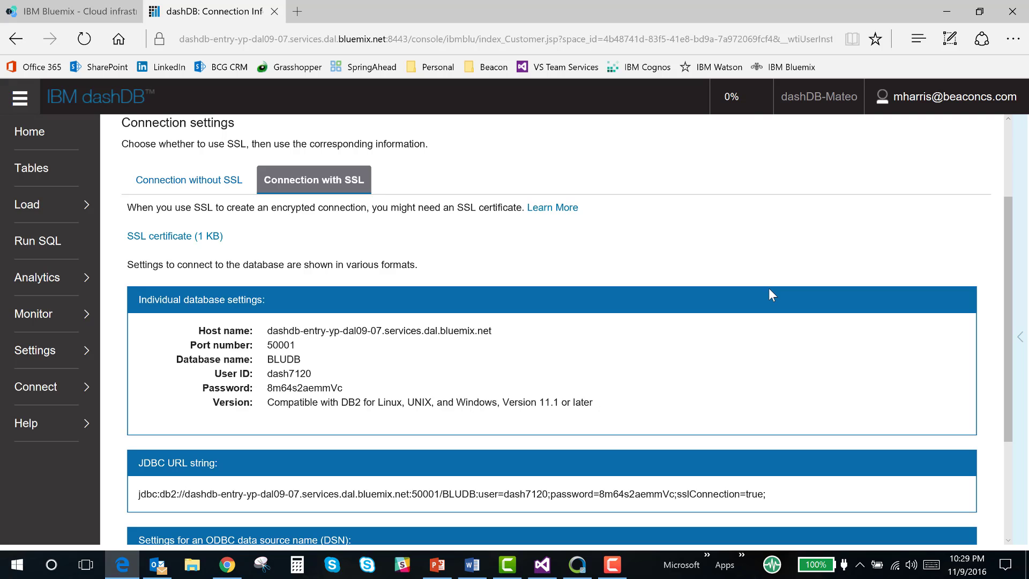
scroll(448, 349, "down", 3)
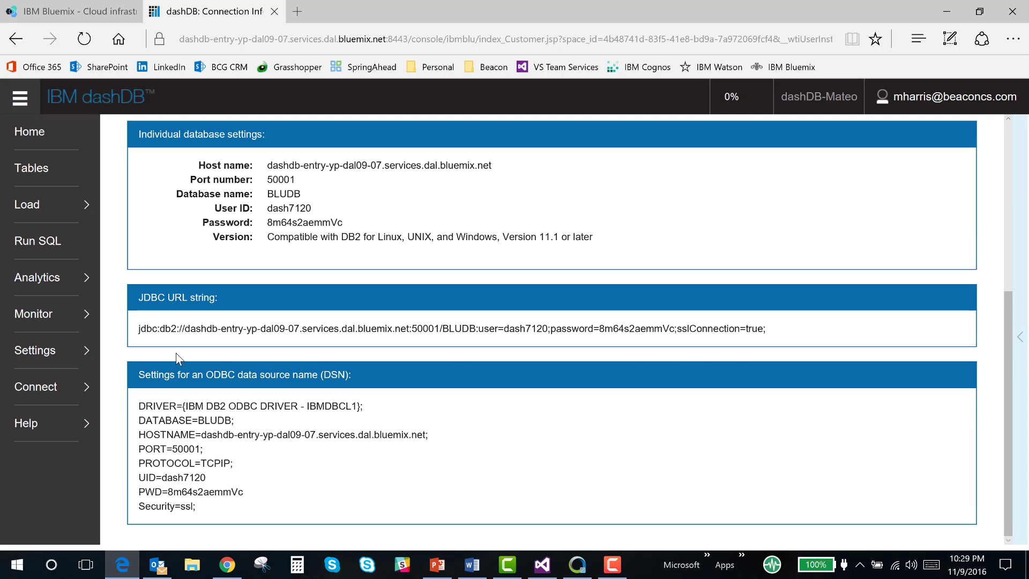
scroll(708, 378, "up", 5)
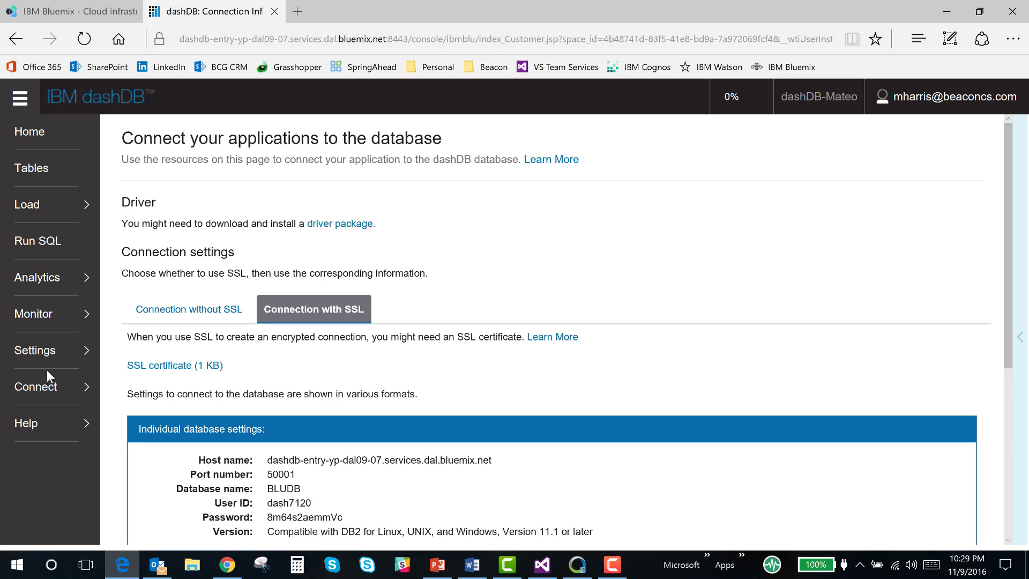
Step: Open the dashDB tool downloads page and review the driver packages and the database design software
left_click(41, 384)
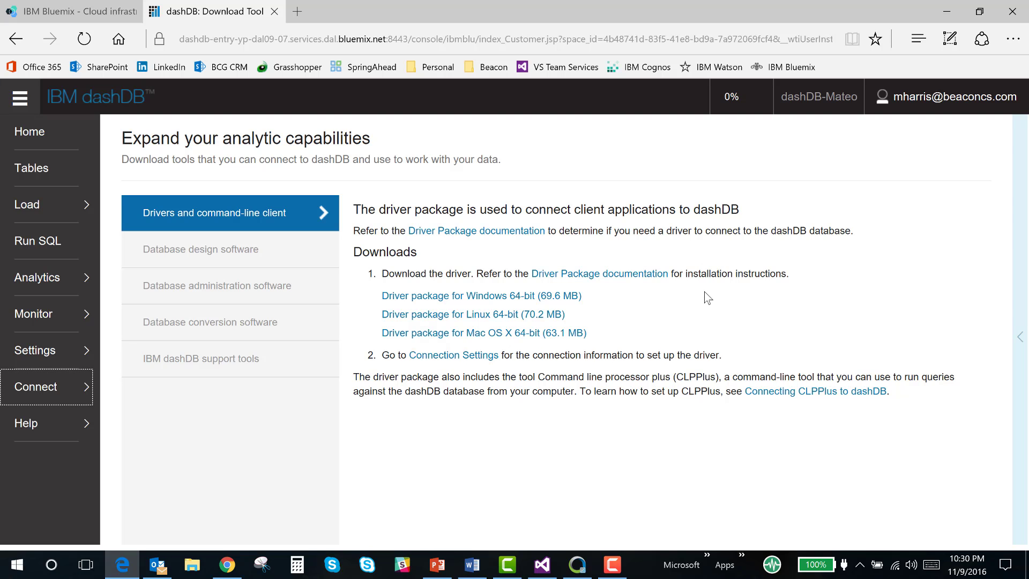
left_click(241, 258)
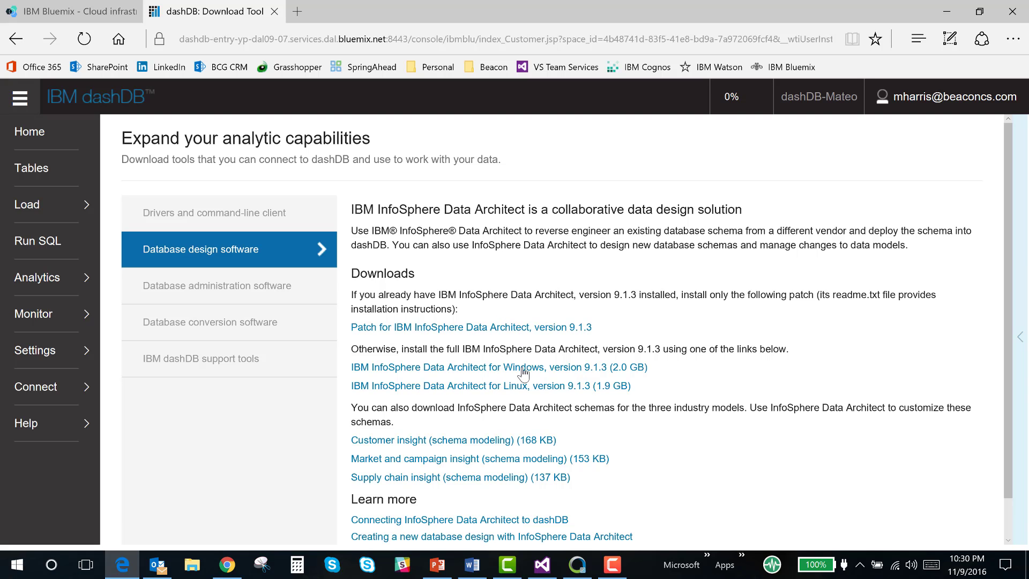
scroll(785, 297, "down", 1)
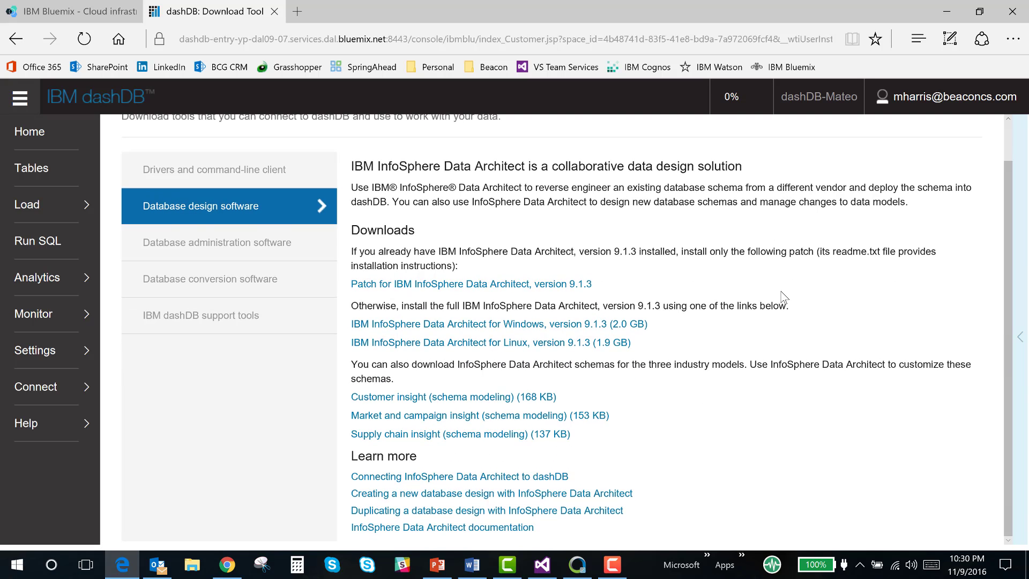
scroll(785, 296, "up", 1)
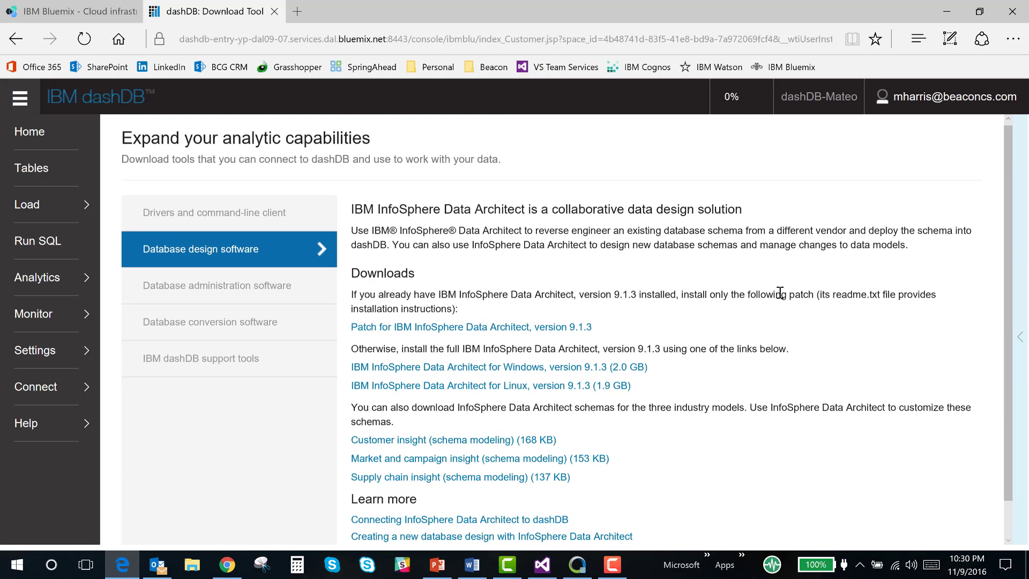
Step: Review the database administration software, database conversion software and IBM dashDB support tools available for download
left_click(229, 292)
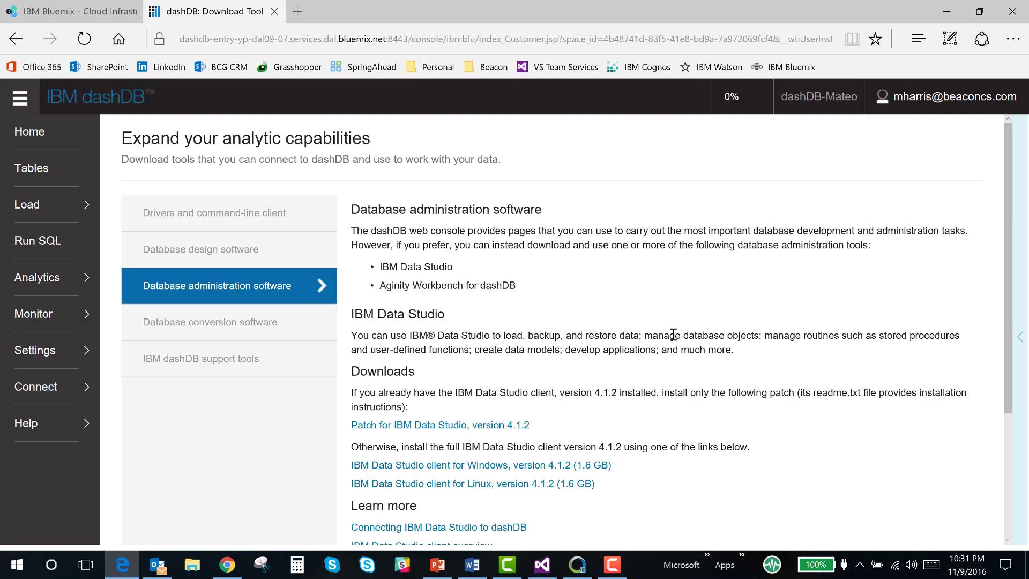
left_click(262, 327)
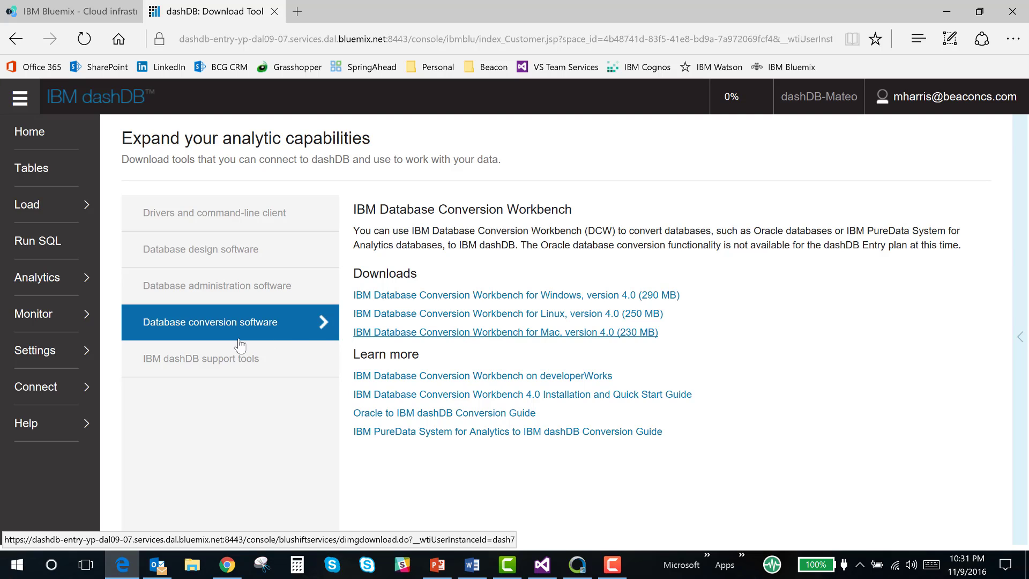
left_click(228, 364)
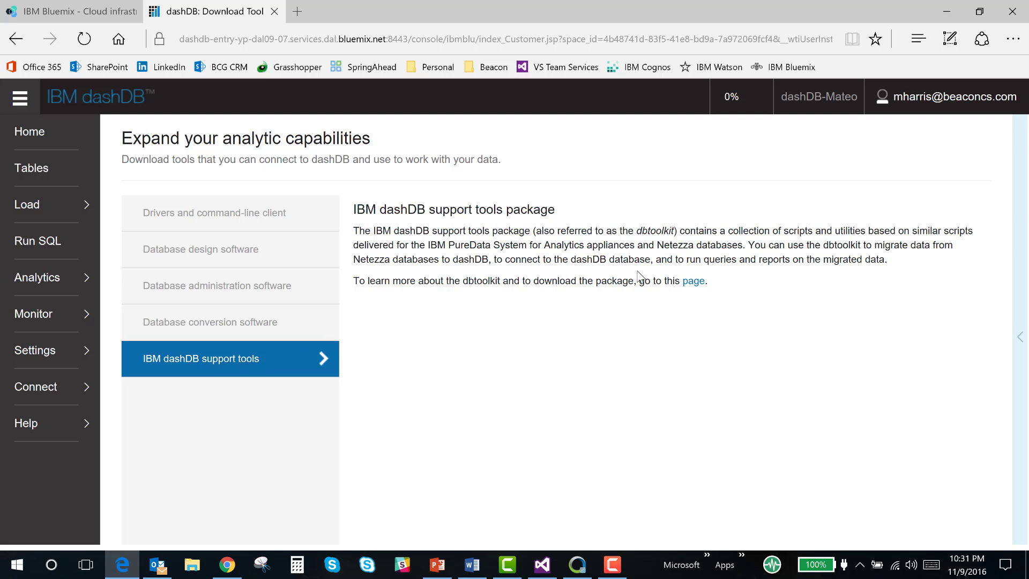
left_click_drag(431, 228, 719, 229)
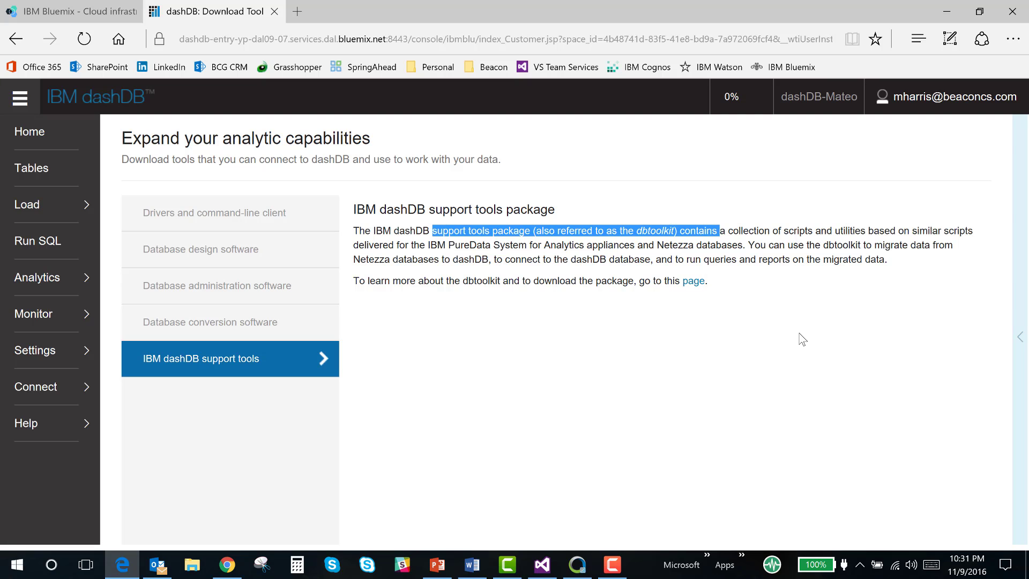
left_click(651, 381)
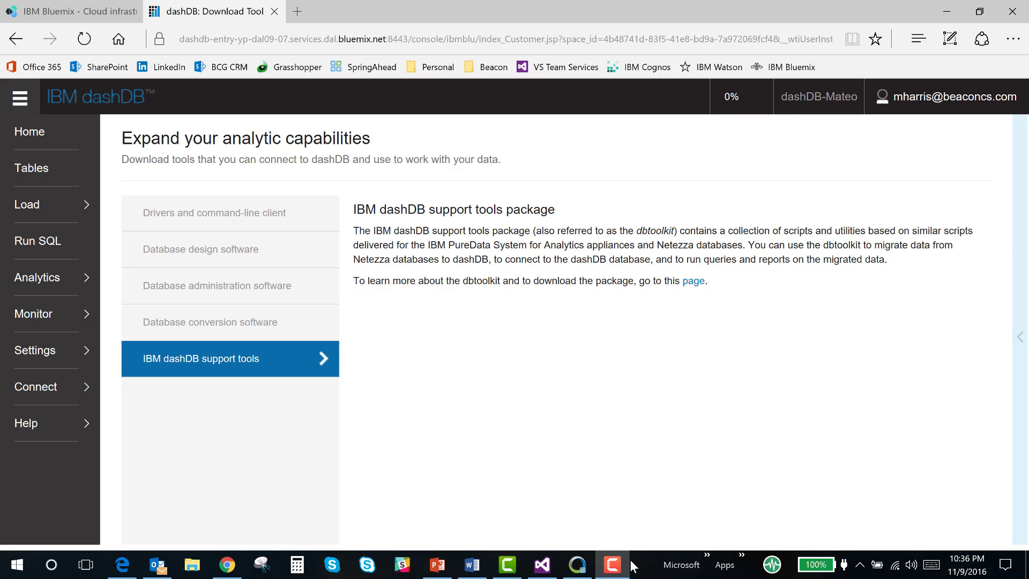
Step: Switch to Aginity Workbench for dashDB and load the schema list of the BLUDB database
left_click(577, 564)
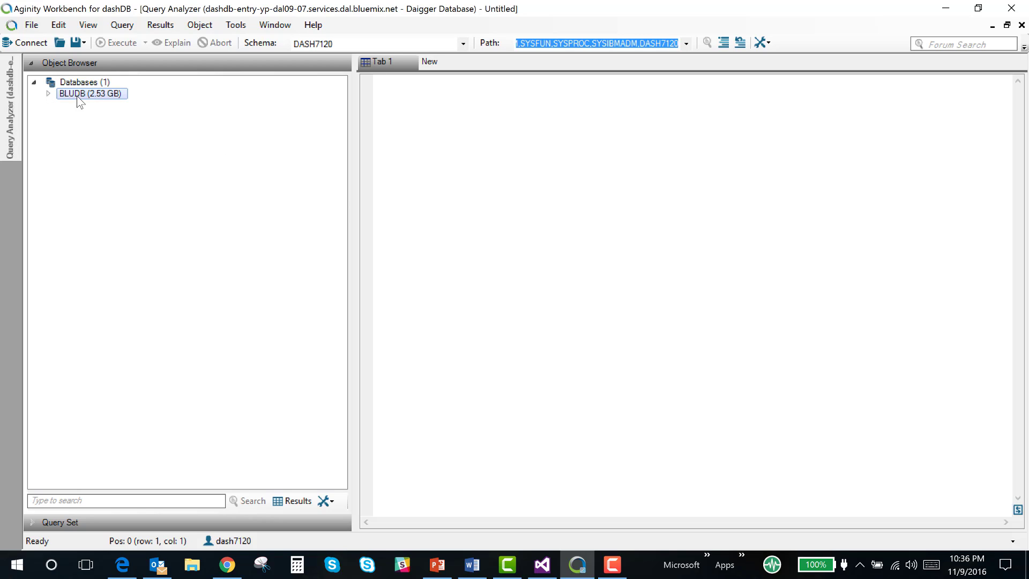
left_click(24, 44)
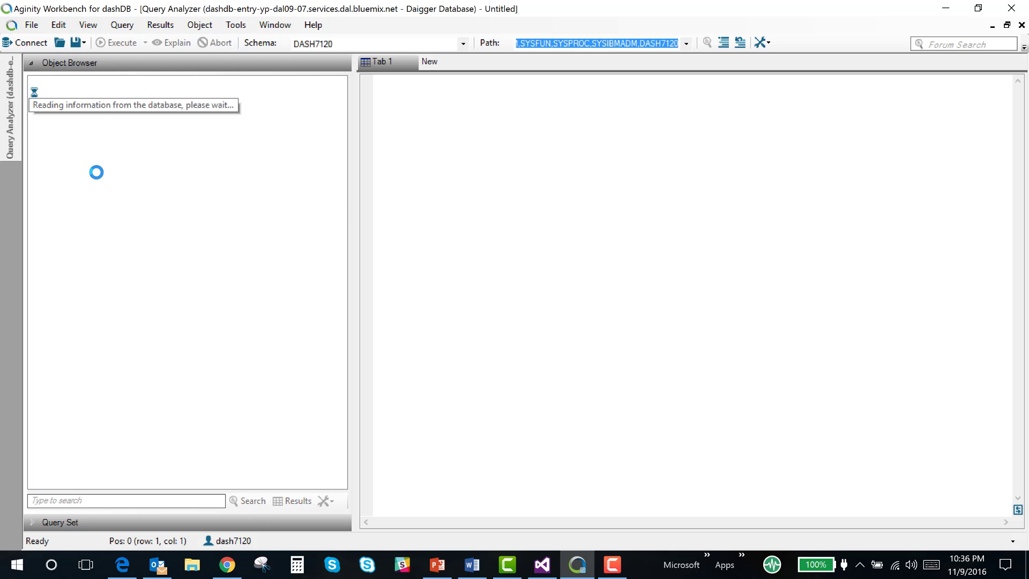
left_click(612, 573)
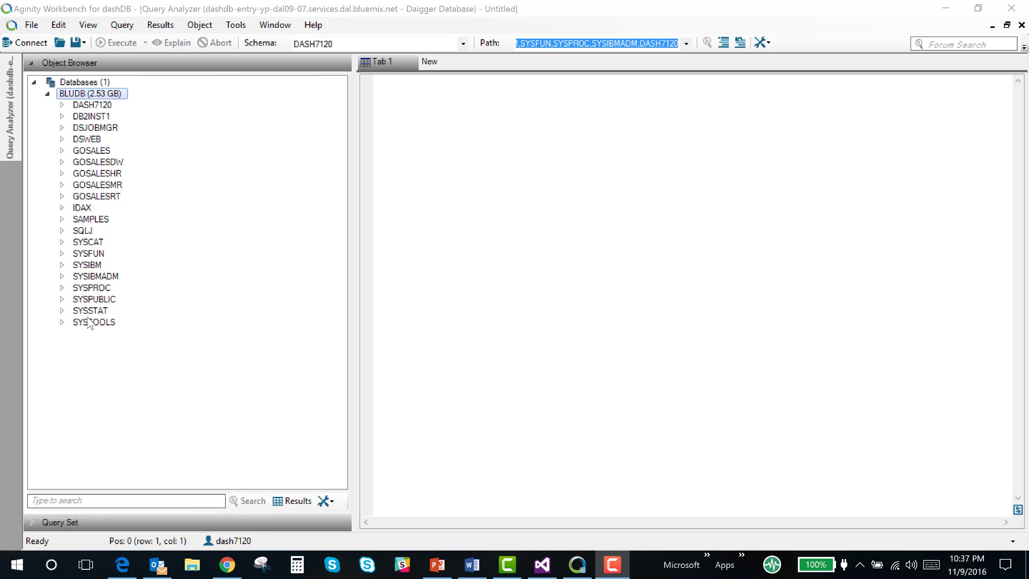
Step: Expand the DASH7120 and GOSALES schemas of BLUDB and browse the tables in each
left_click(61, 105)
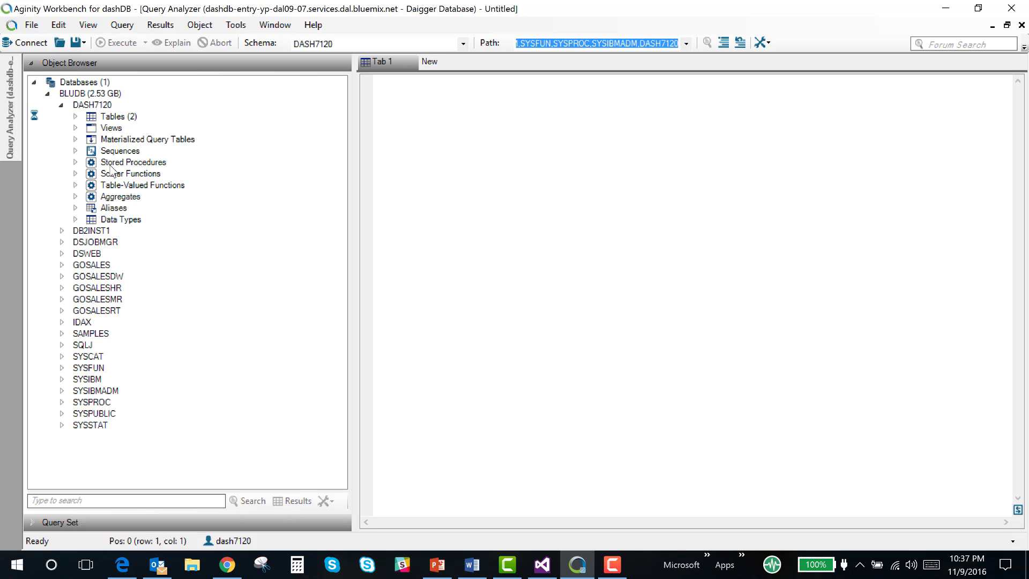
left_click(75, 117)
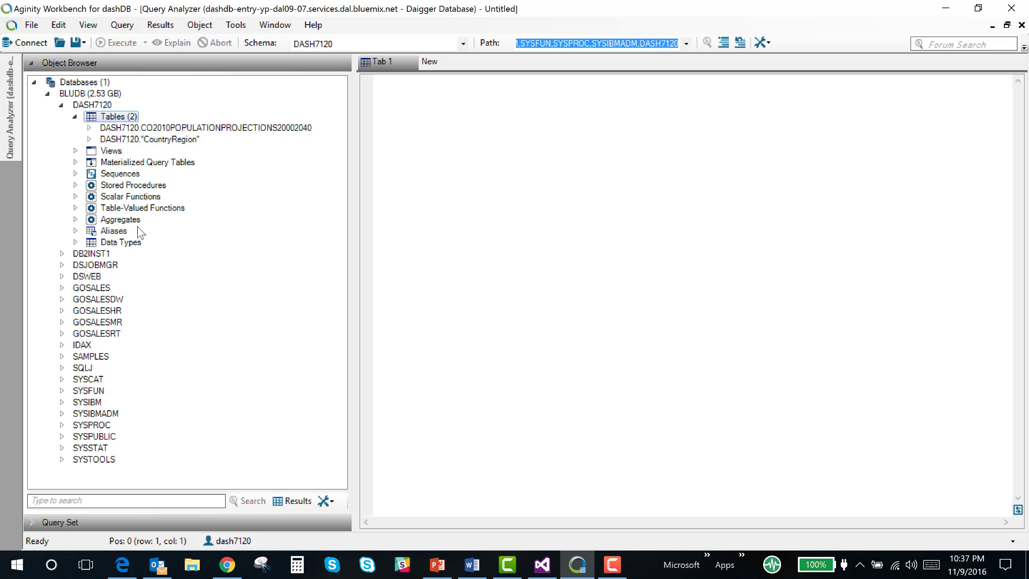
left_click(62, 288)
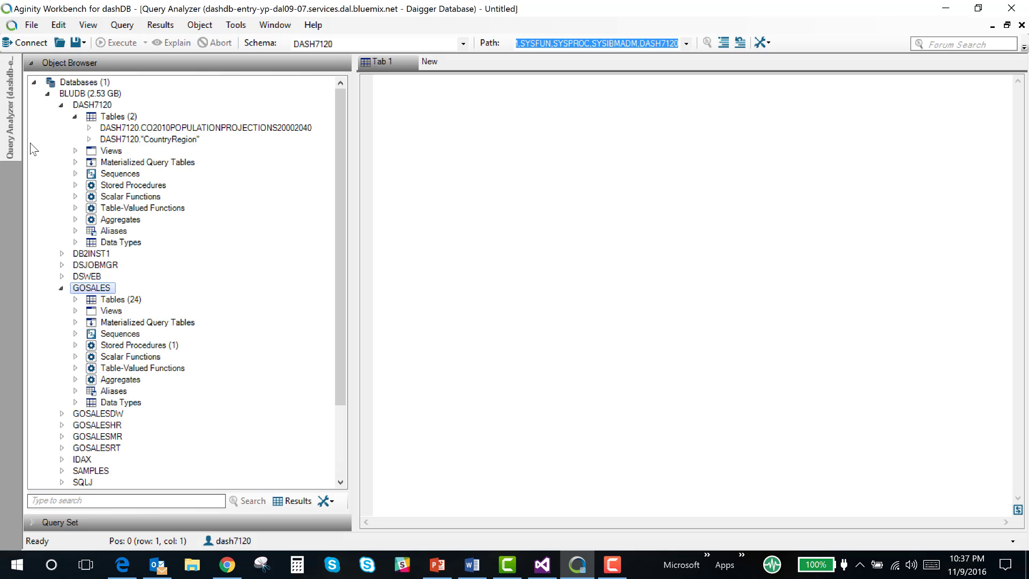
left_click(75, 300)
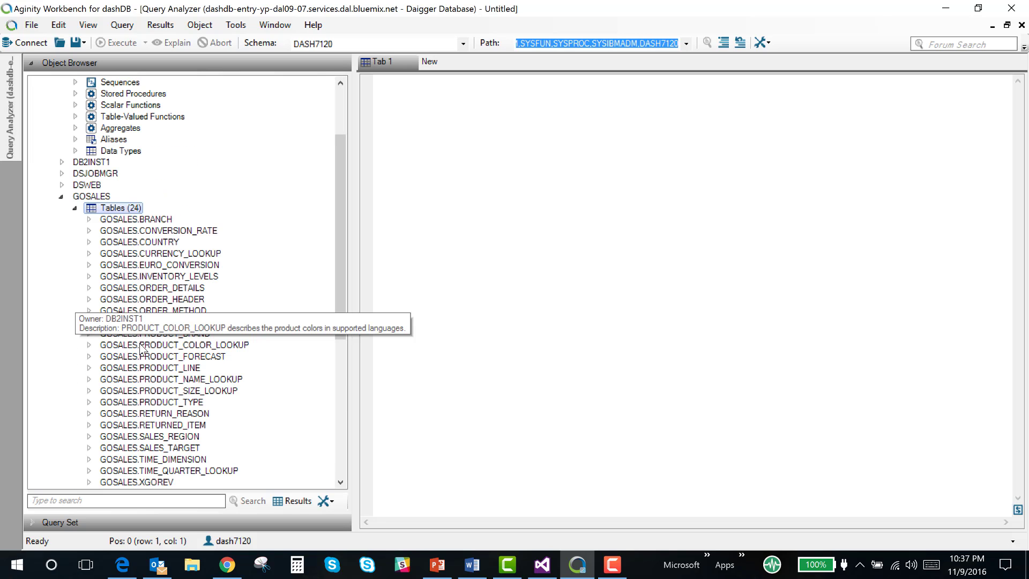
scroll(77, 247, "down", 5)
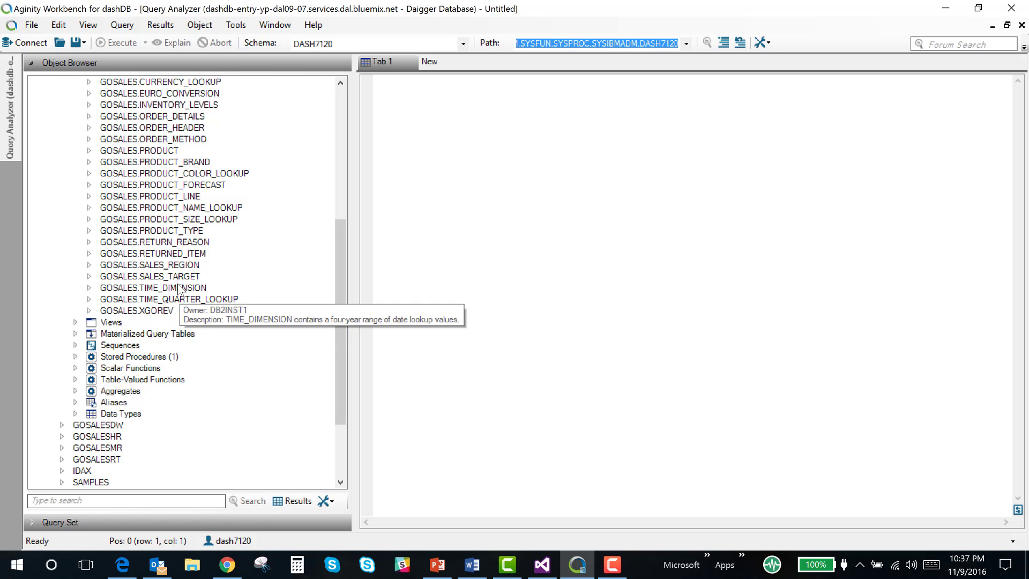
scroll(181, 290, "up", 8)
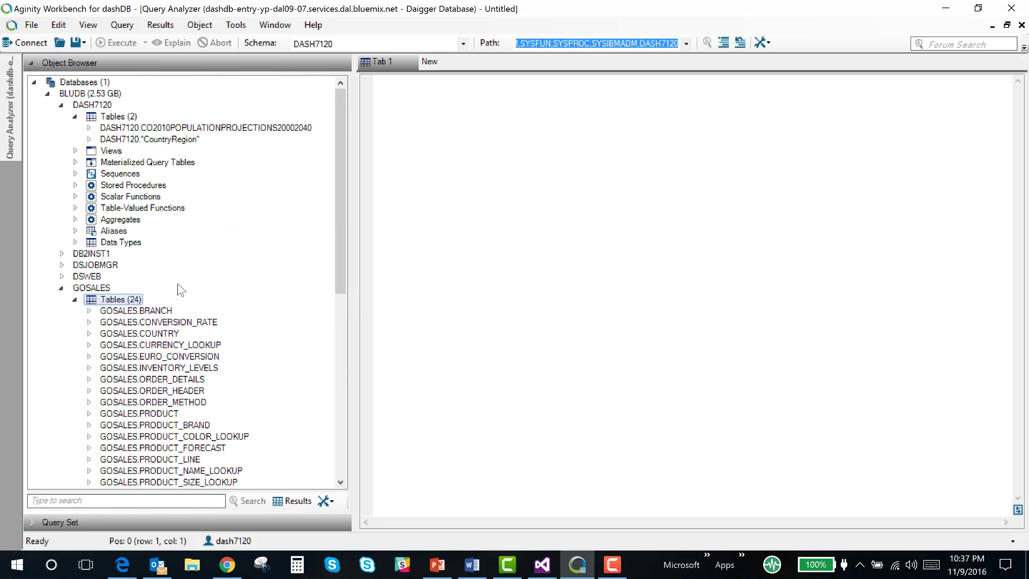
scroll(180, 290, "down", 4)
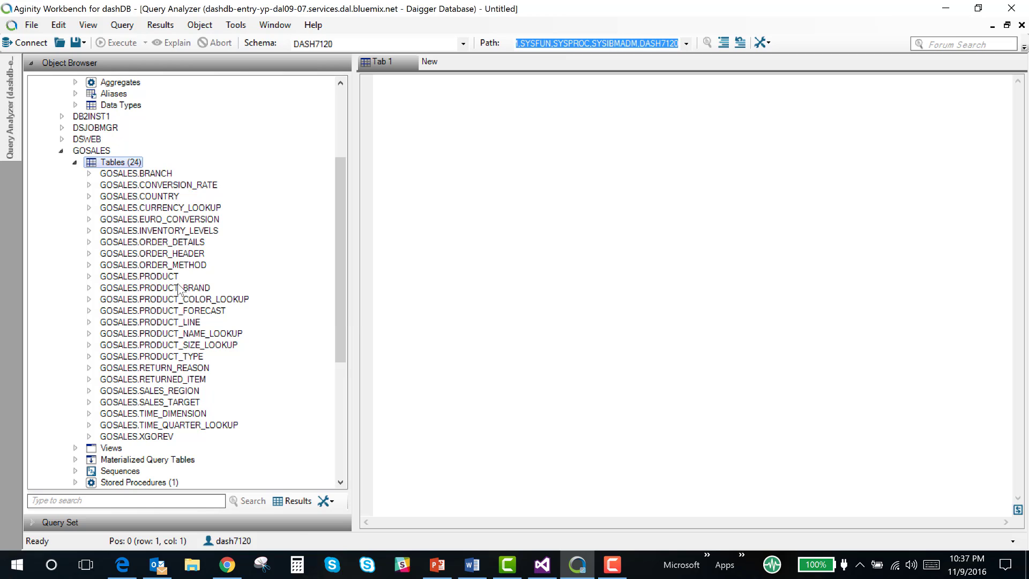
Step: Script a SELECT statement for the GOSALES.PRODUCT table to the query window and execute it
right_click(161, 277)
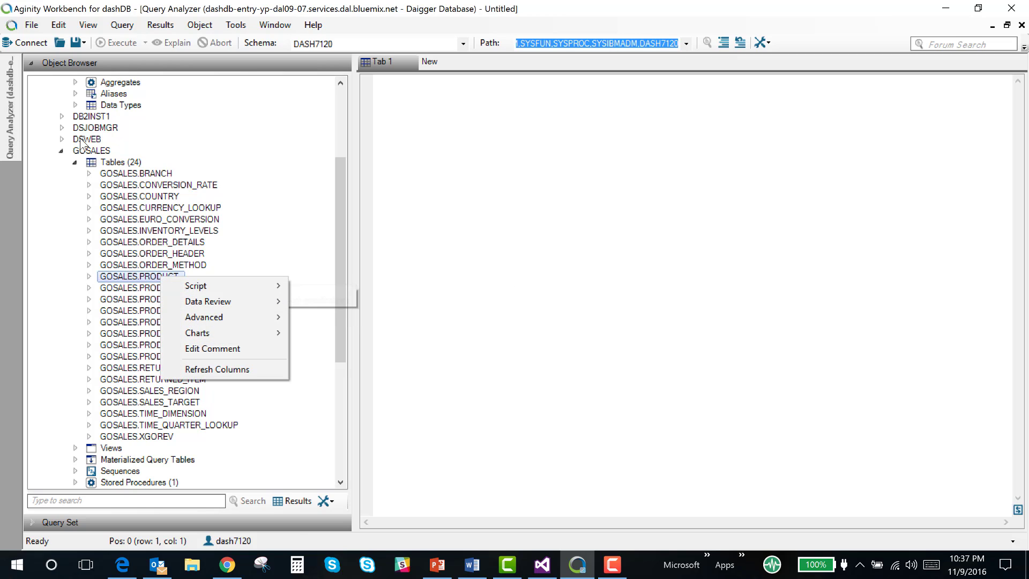
mouse_move(210, 293)
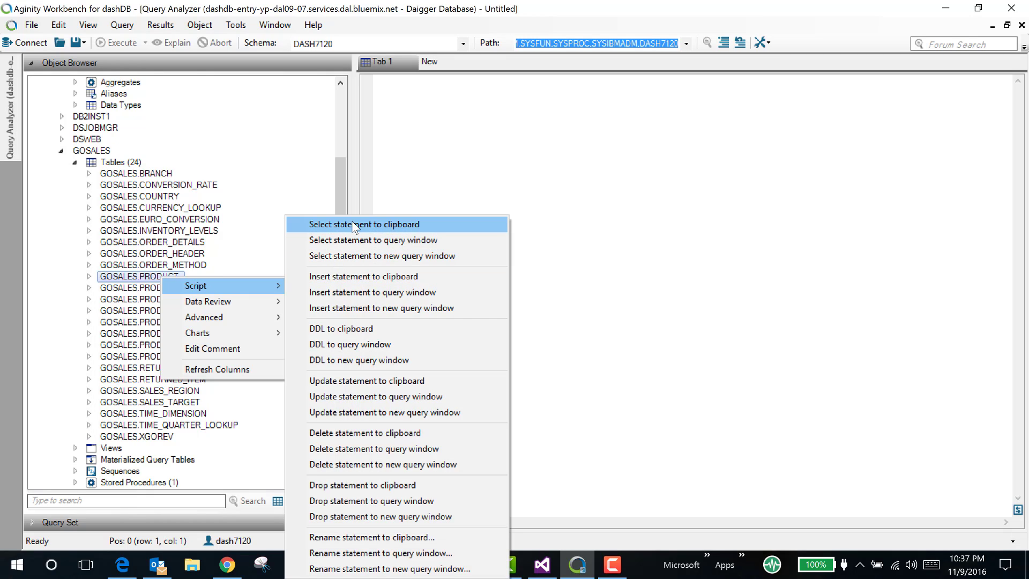
left_click(365, 242)
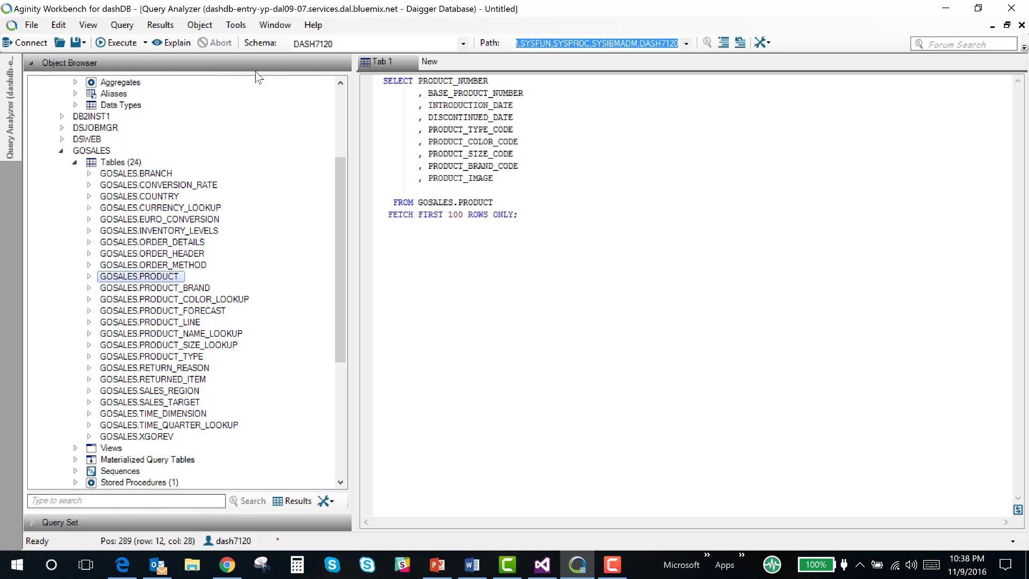
left_click(145, 43)
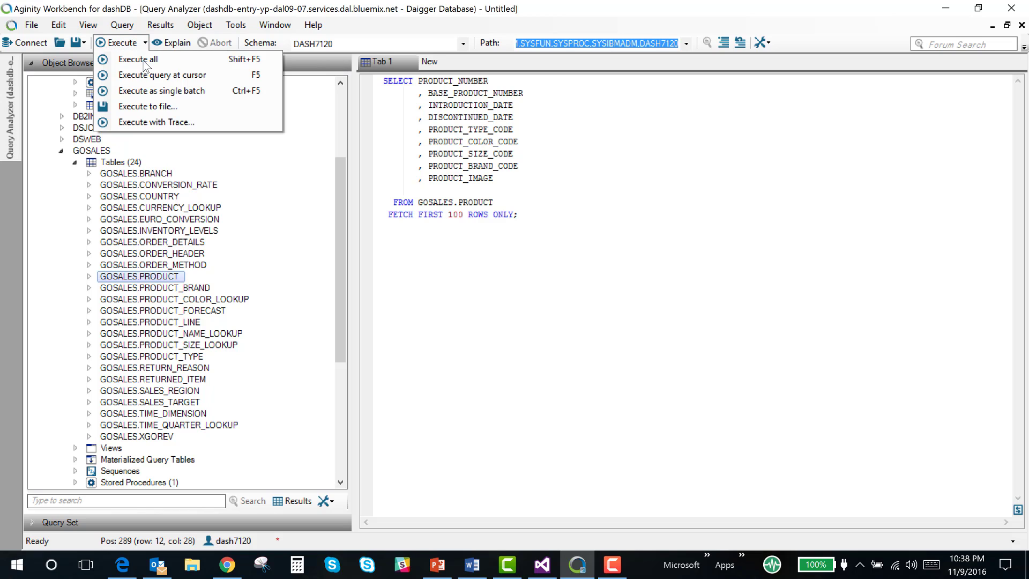
left_click(115, 62)
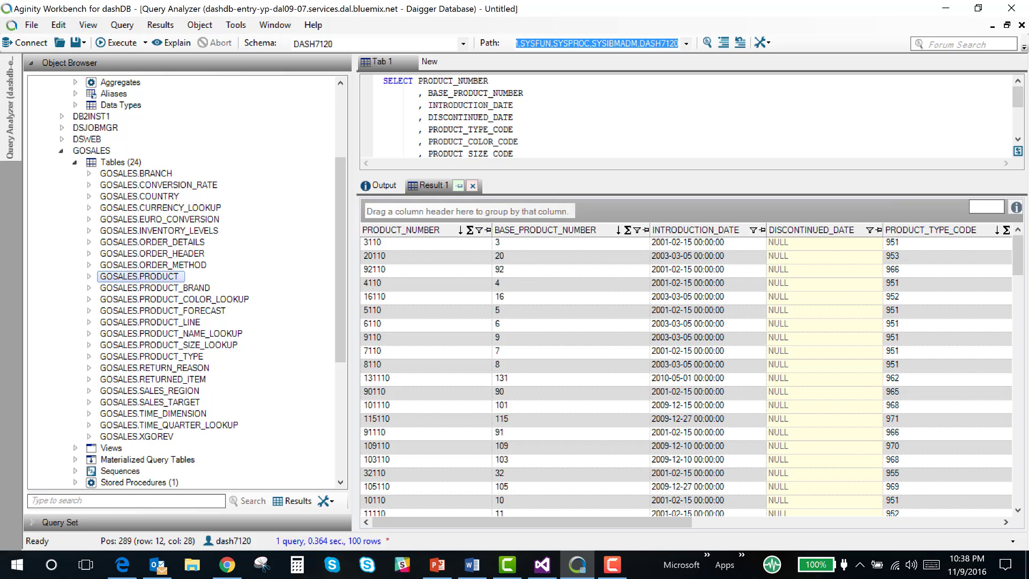
left_click(33, 24)
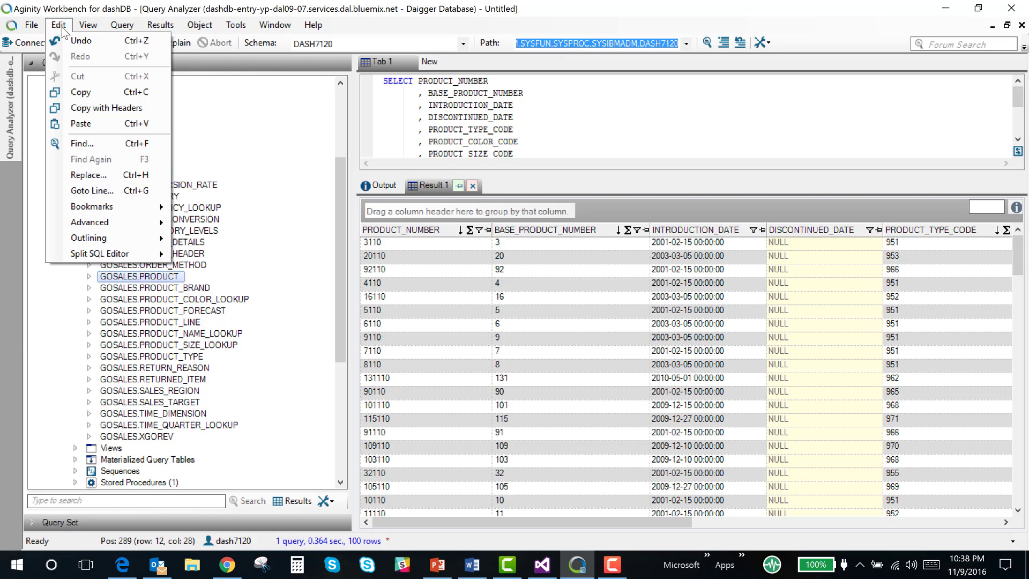
mouse_move(94, 30)
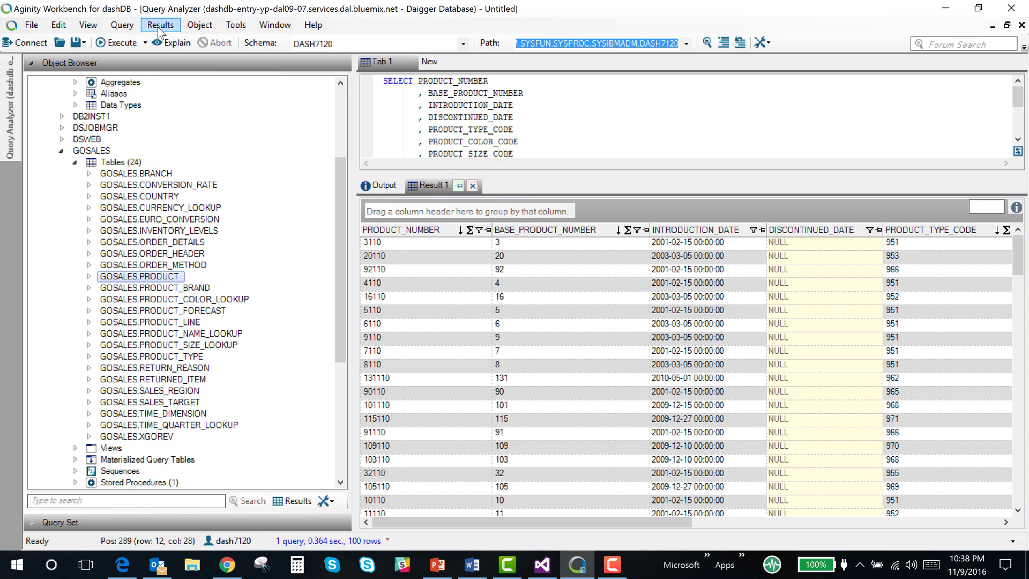
mouse_move(160, 33)
mouse_move(205, 29)
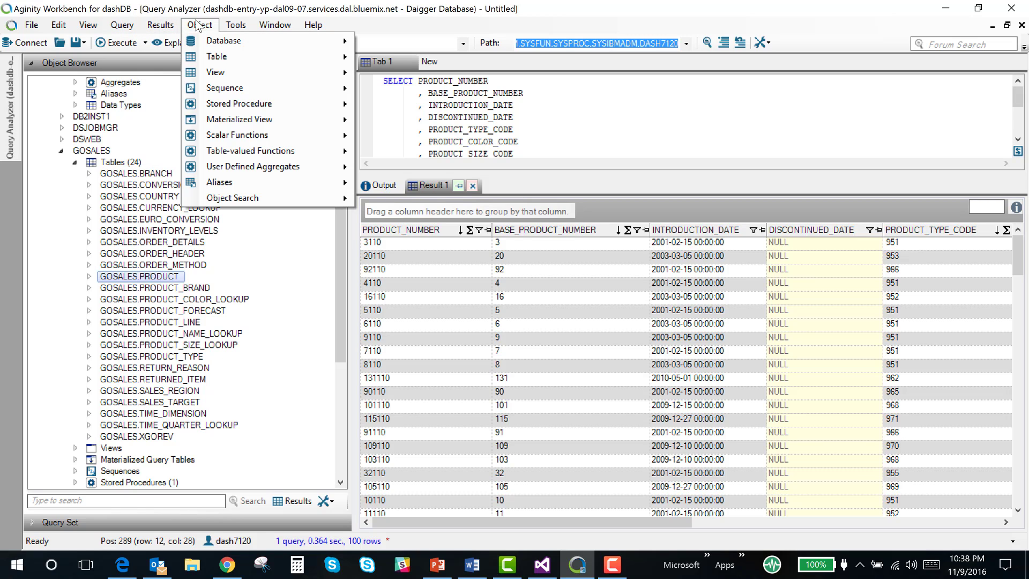